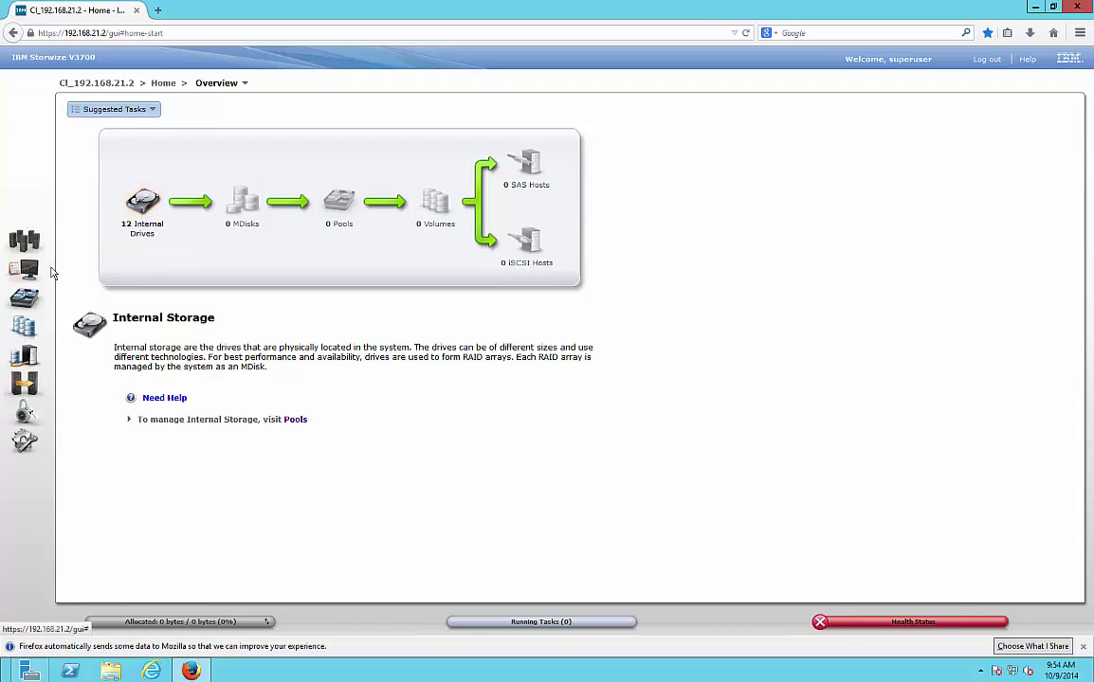
Create a new storage pool named Pool1 from the MDisks by Pools view
{"action": "left_click", "coordinate": [245, 207]}
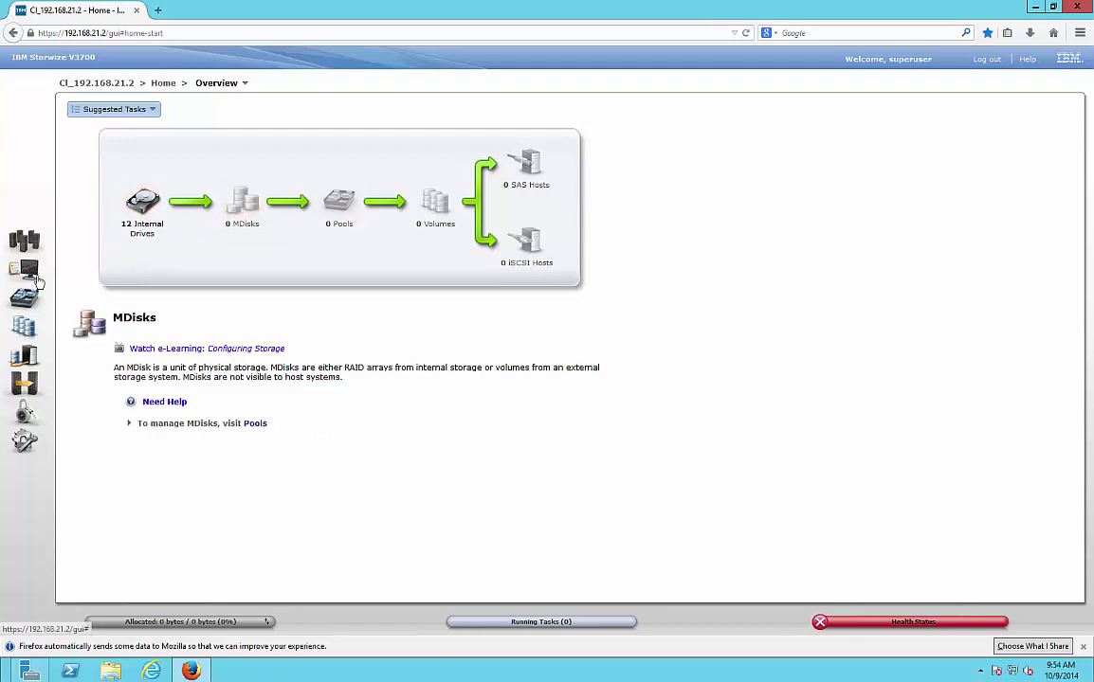
{"action": "mouse_move", "coordinate": [33, 280]}
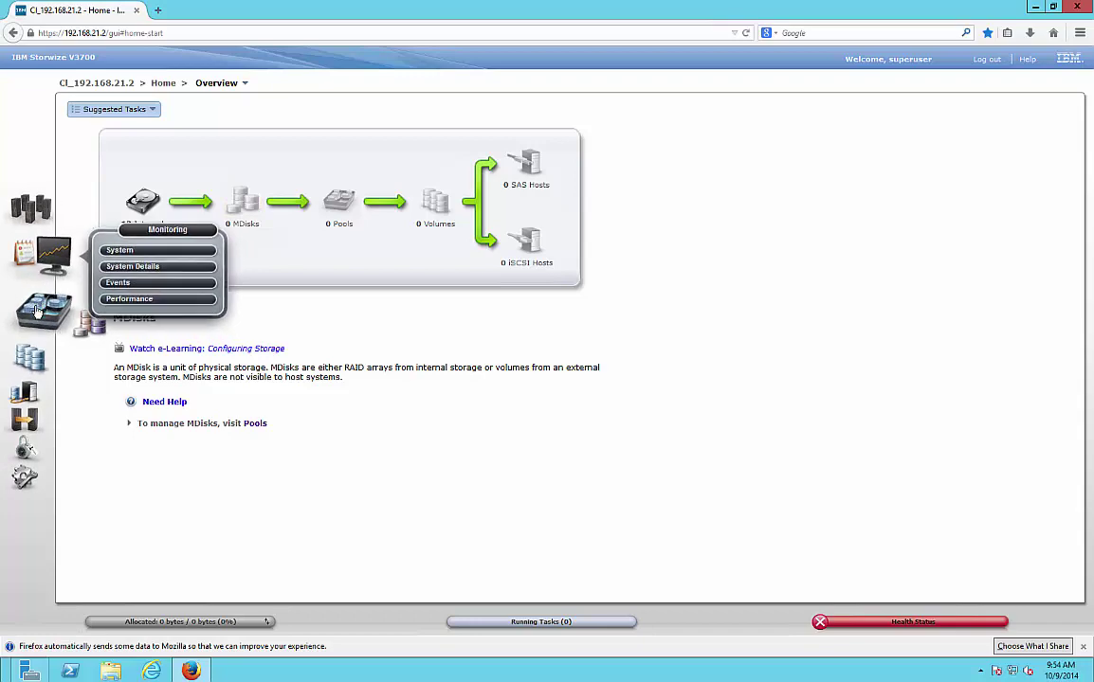
{"action": "mouse_move", "coordinate": [39, 302]}
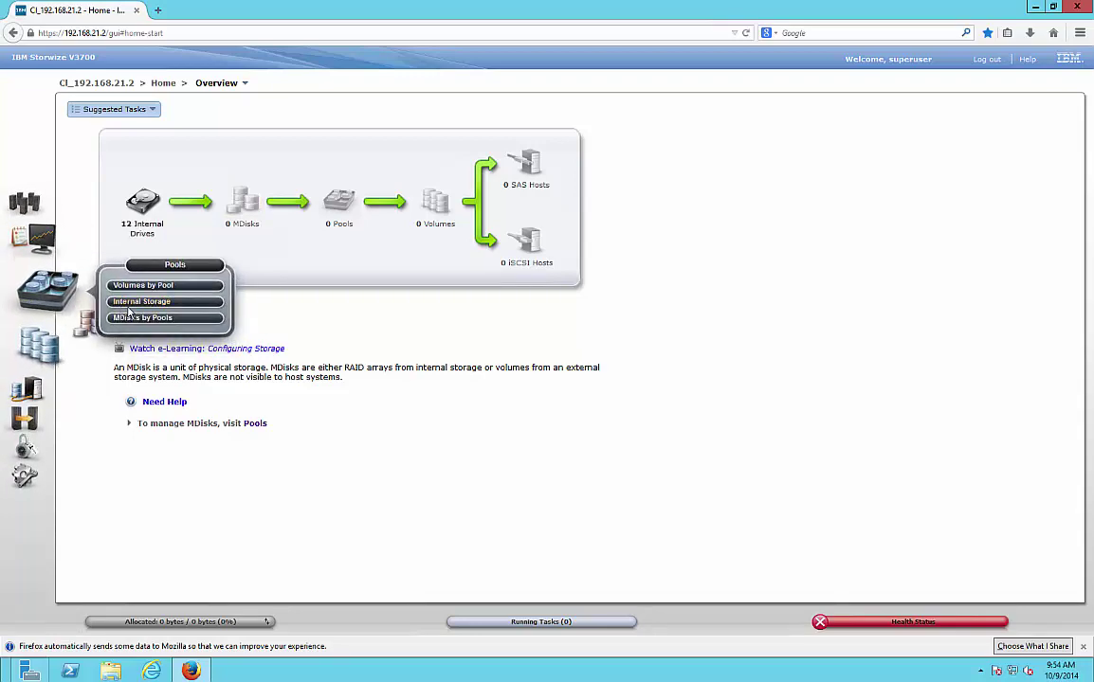
{"action": "left_click", "coordinate": [133, 318]}
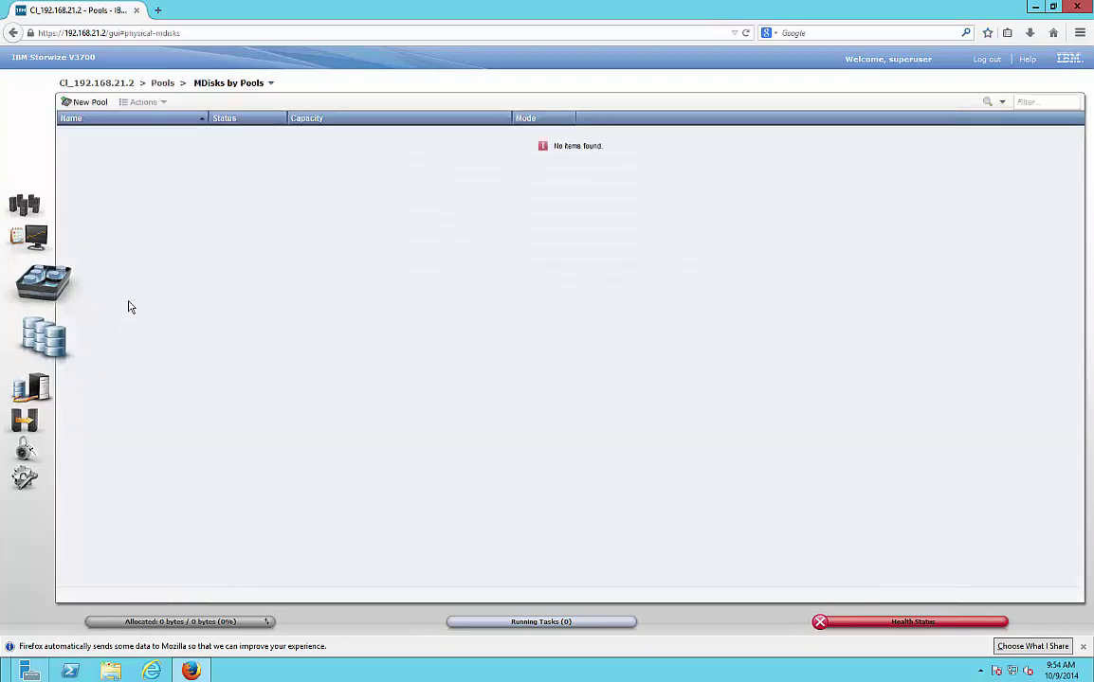
{"action": "left_click", "coordinate": [89, 102]}
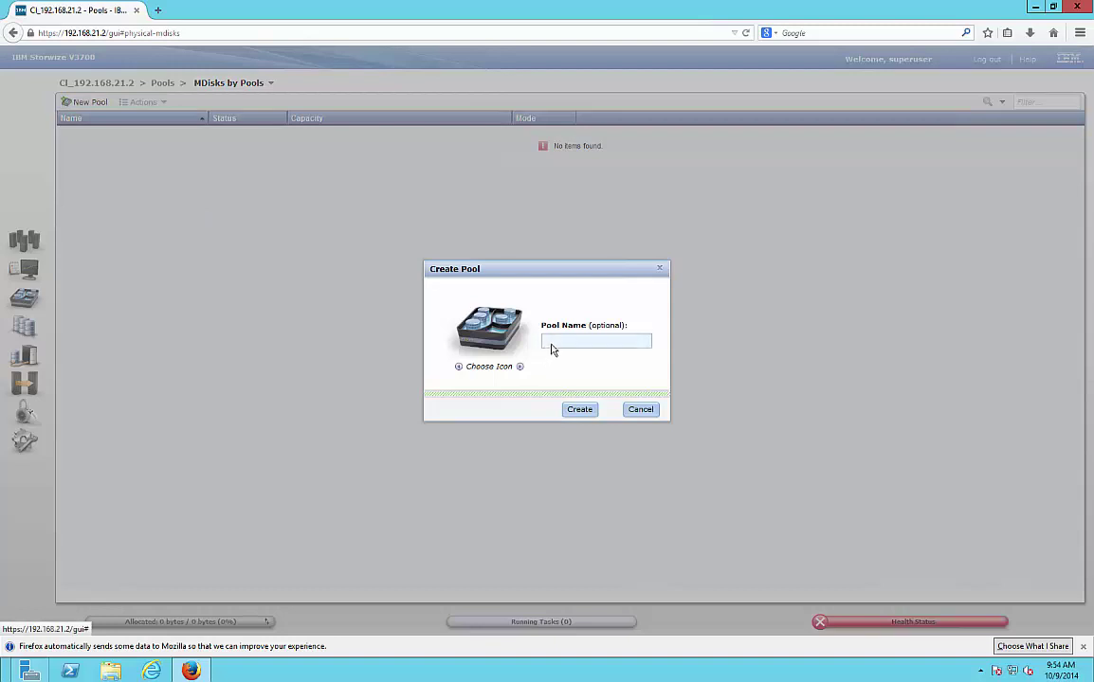
{"action": "left_click", "coordinate": [554, 341]}
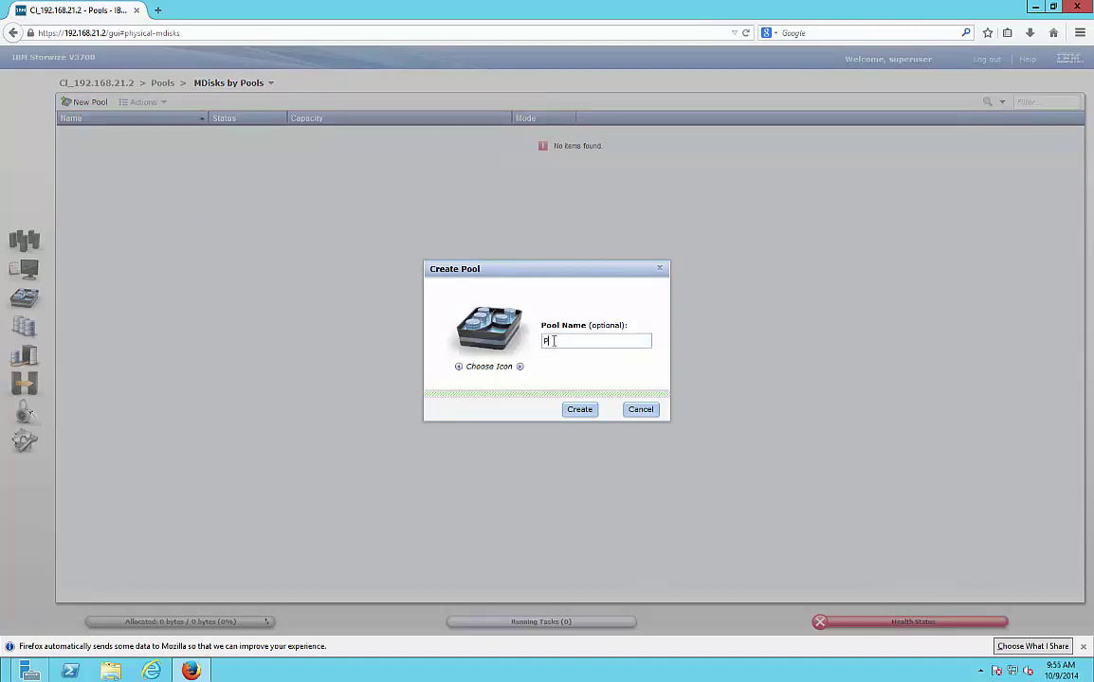
{"action": "left_click", "coordinate": [572, 411]}
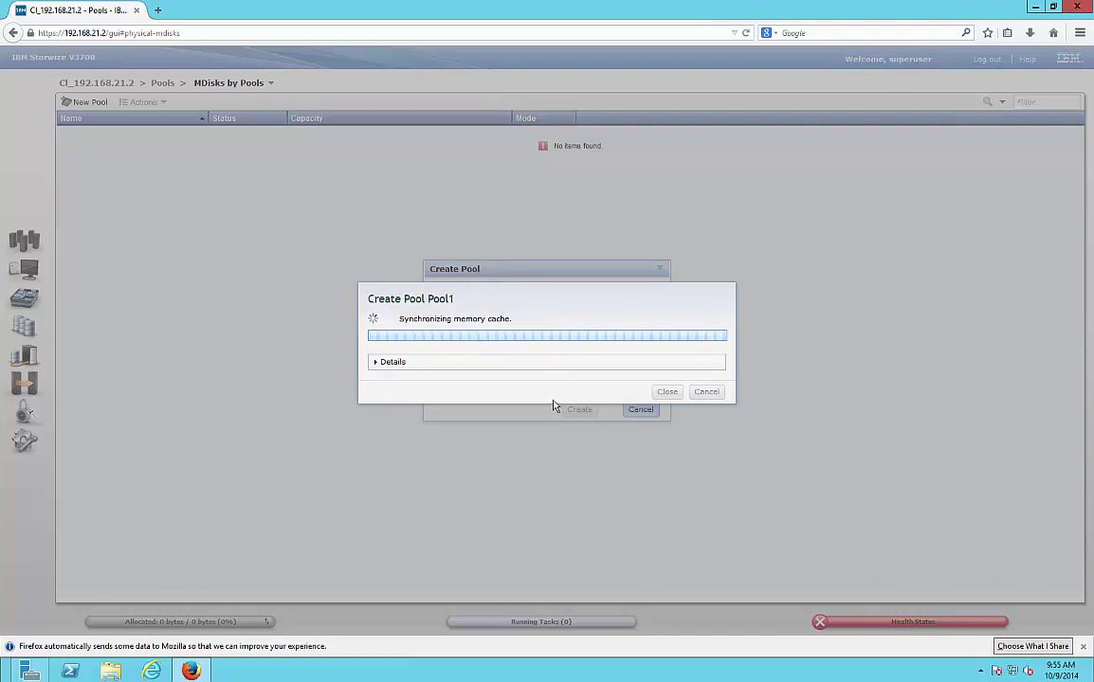
{"action": "left_click", "coordinate": [498, 368]}
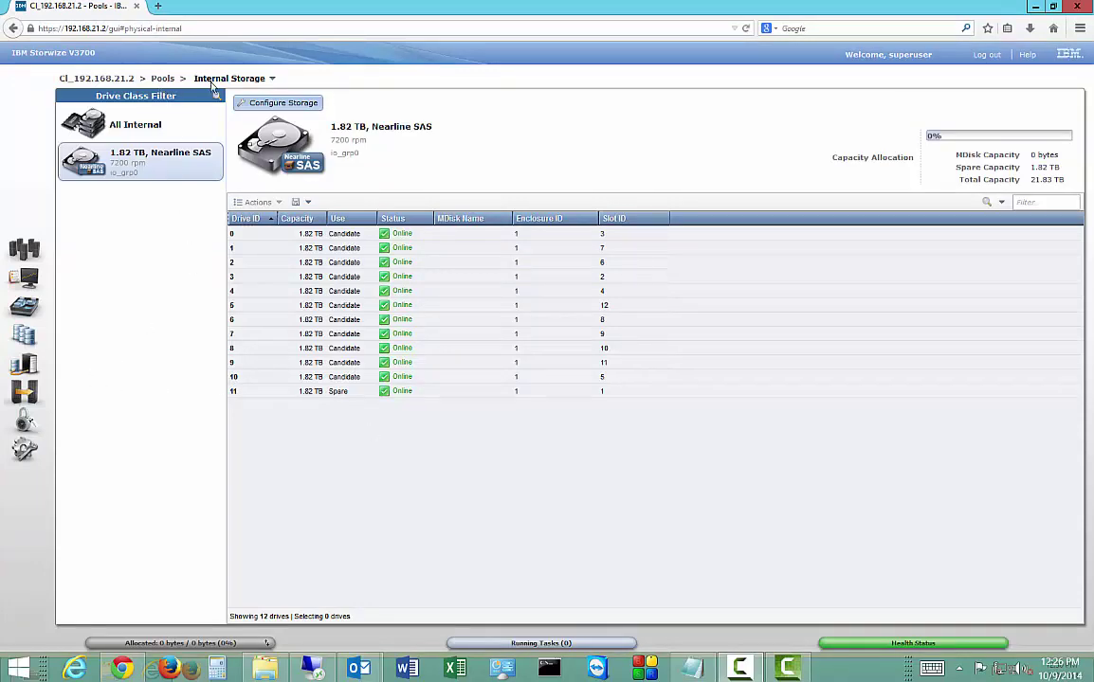
Configure the internal storage with a different configuration, using the Basic RAID-5 preset and 3 drives to provision
{"action": "left_click", "coordinate": [282, 105]}
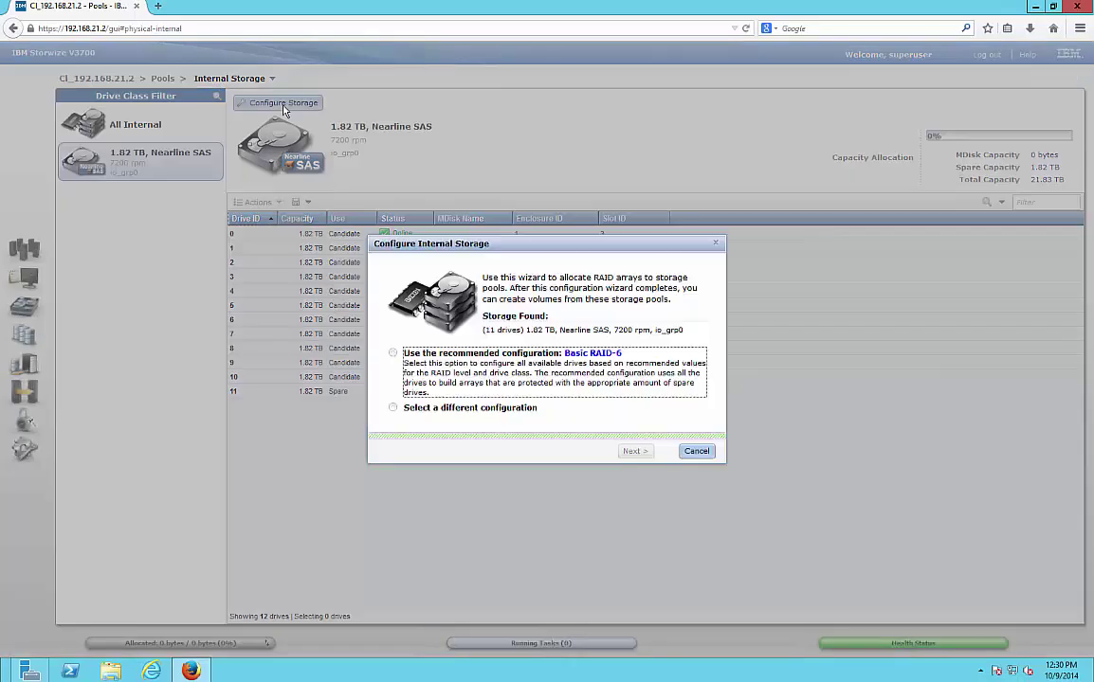
{"action": "left_click", "coordinate": [452, 416]}
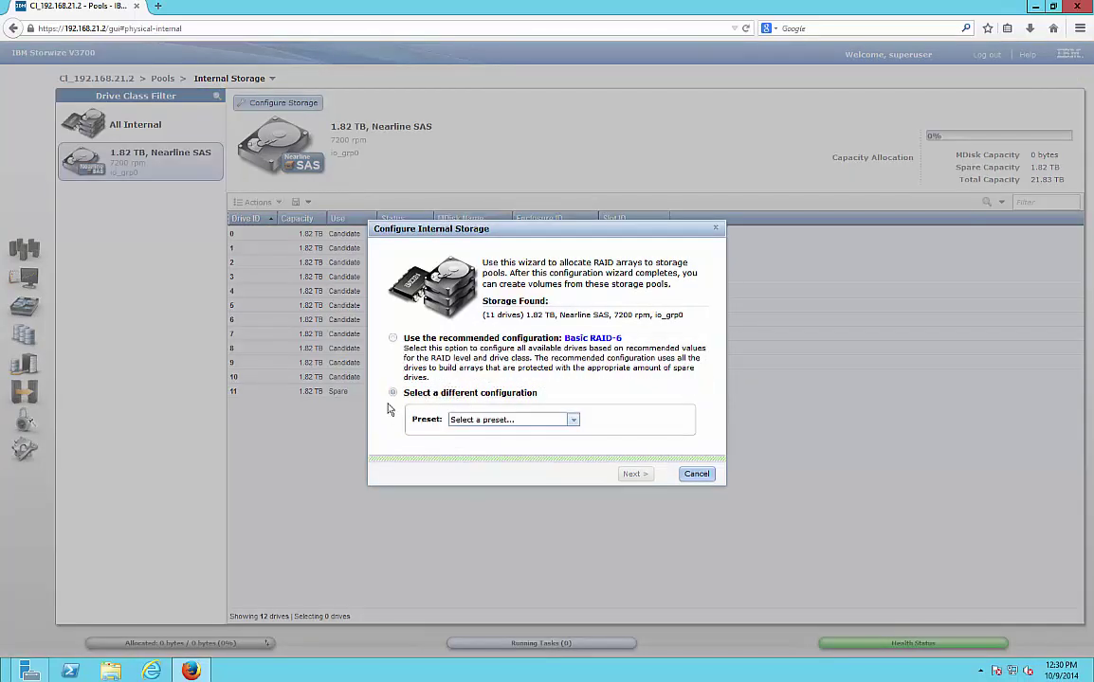
{"action": "left_click", "coordinate": [574, 421]}
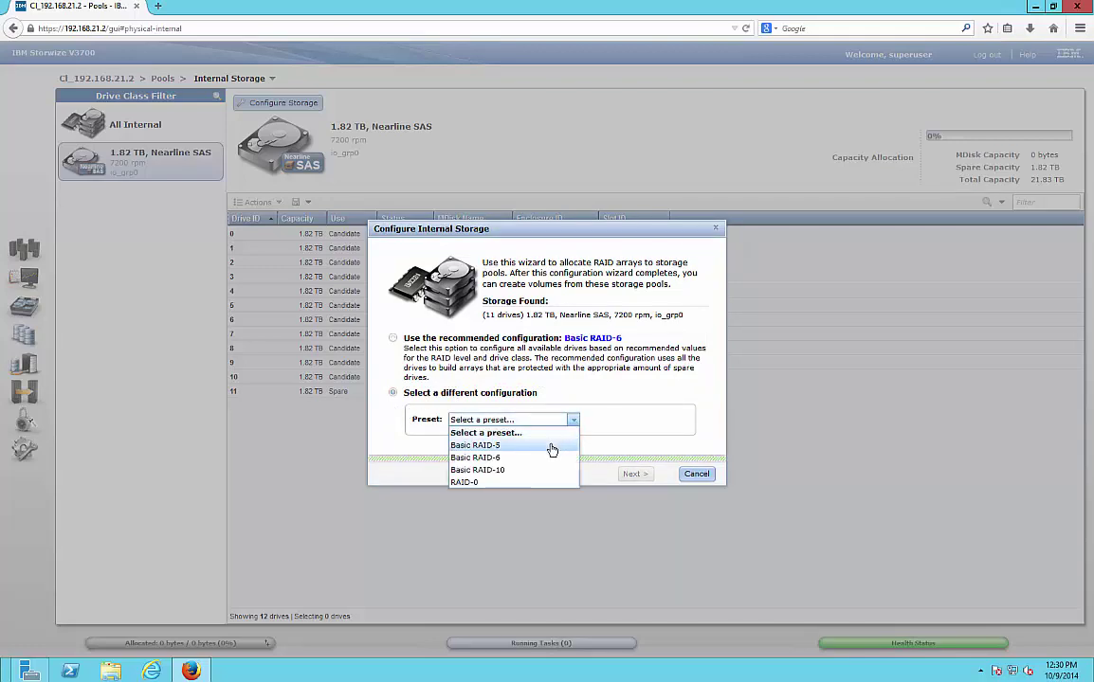
{"action": "left_click", "coordinate": [551, 448]}
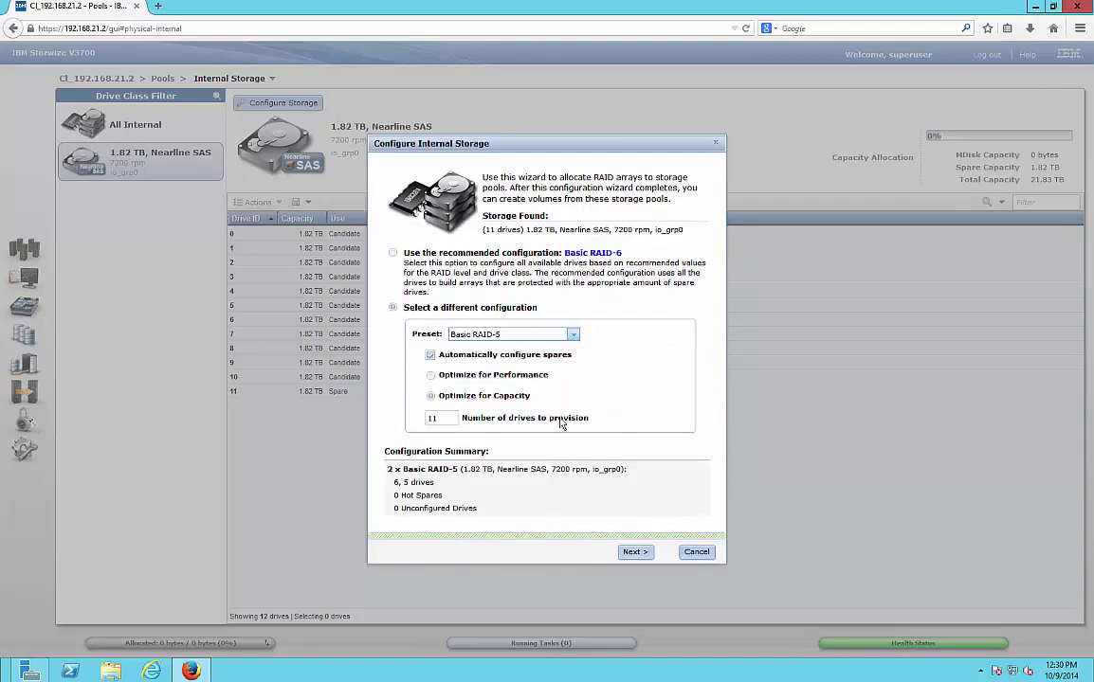
{"action": "double_click", "coordinate": [454, 422]}
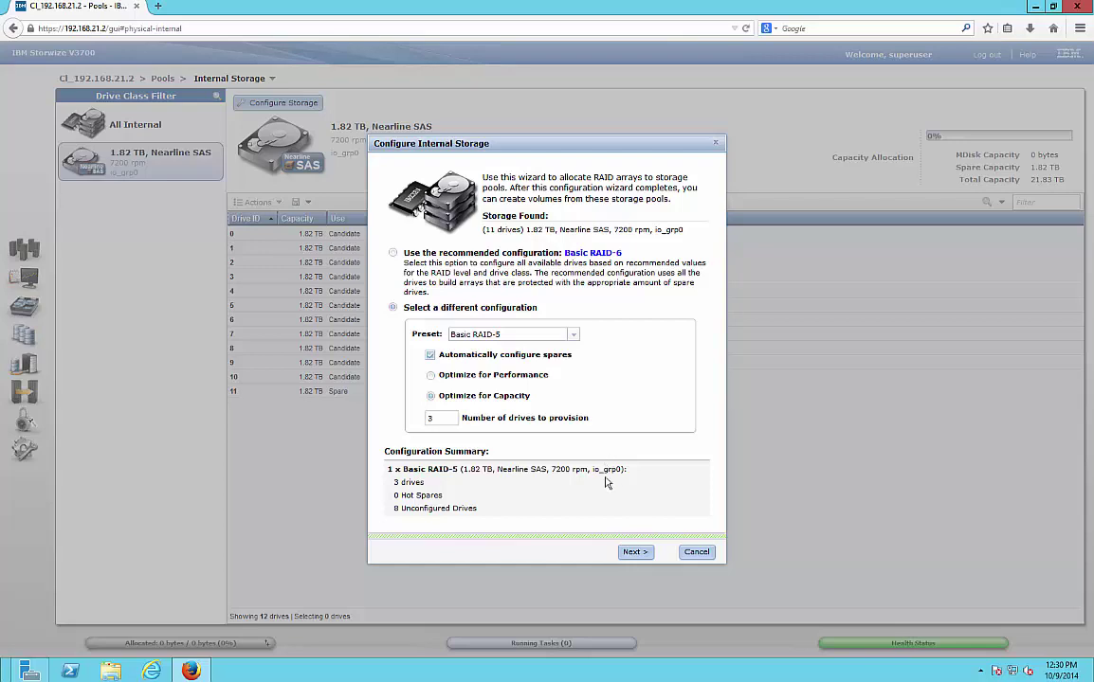
Expand the existing pool Pool1 with the RAID-5 array and finish the internal storage configuration
{"action": "left_click", "coordinate": [633, 552]}
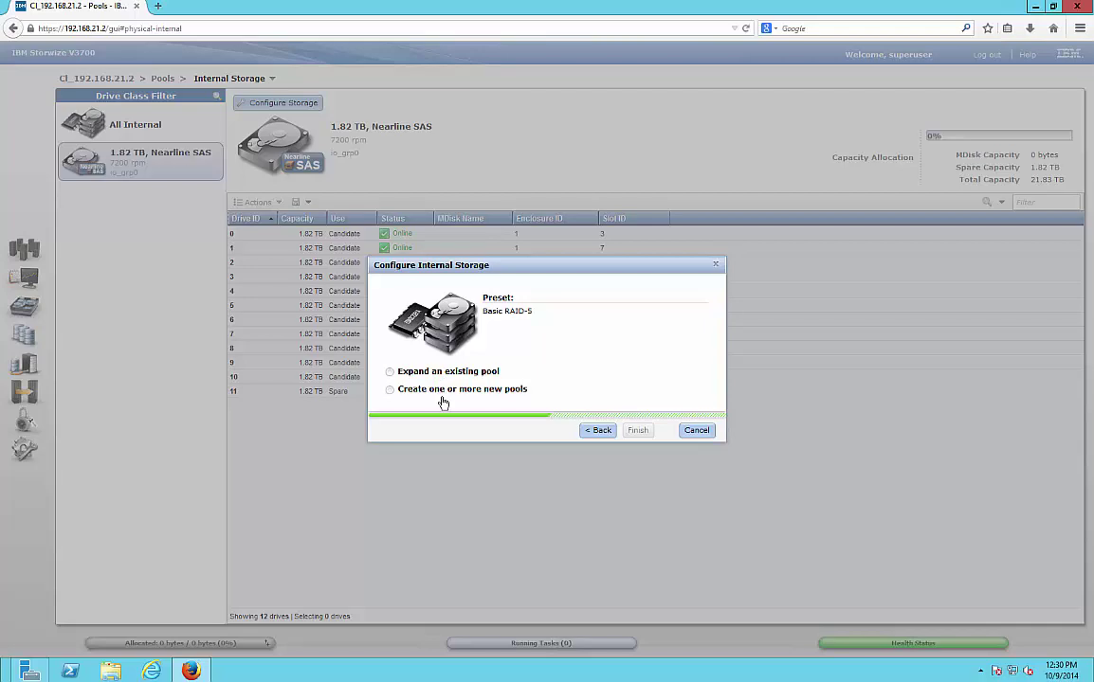
{"action": "left_click", "coordinate": [389, 371]}
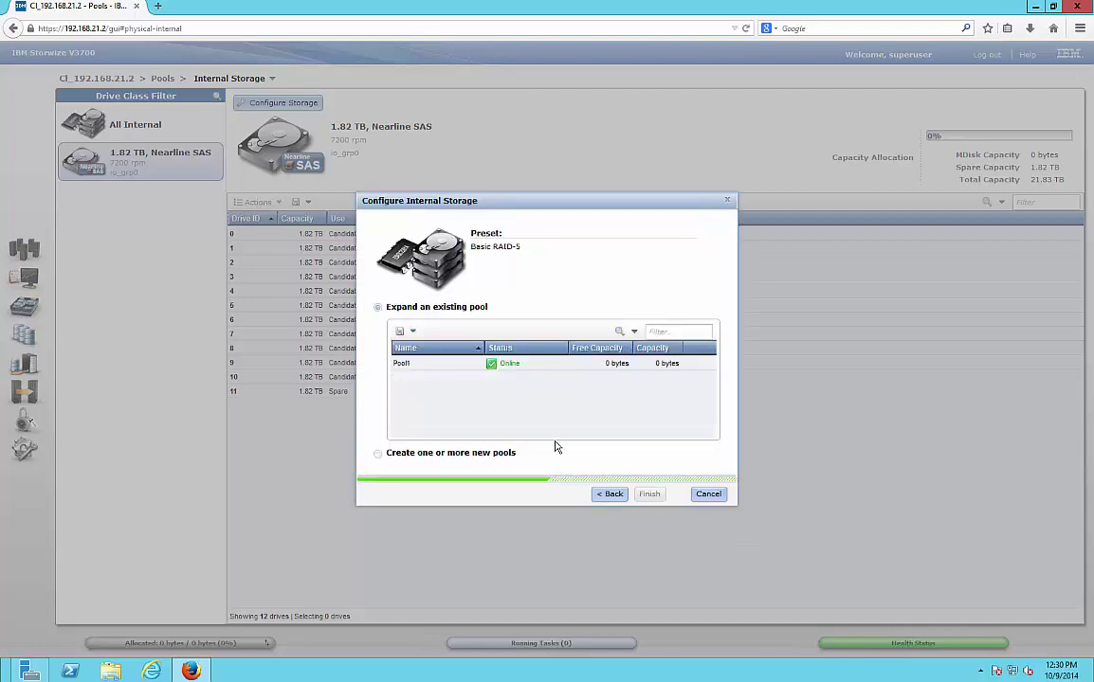
{"action": "left_click", "coordinate": [533, 371]}
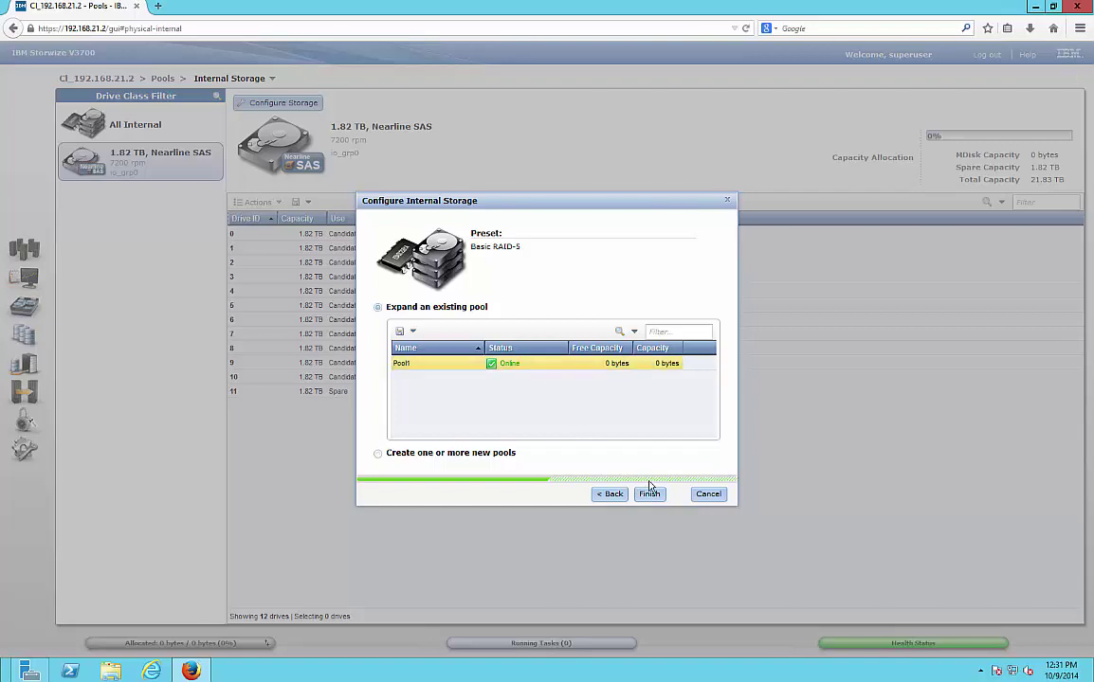
{"action": "left_click", "coordinate": [649, 495]}
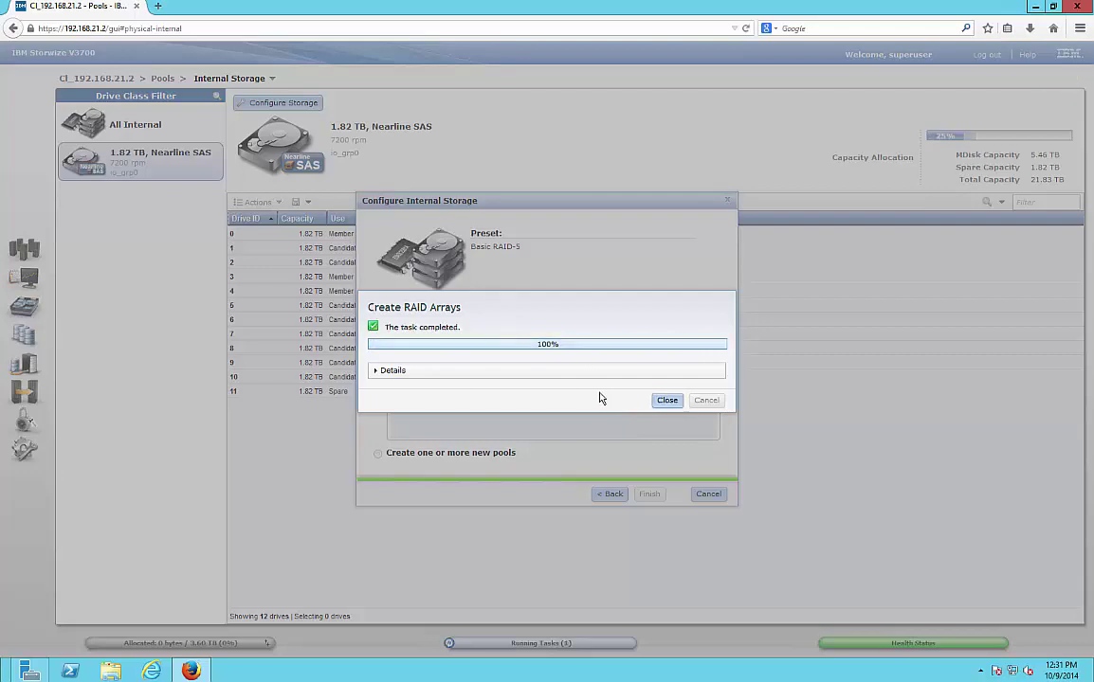
{"action": "left_click", "coordinate": [666, 401]}
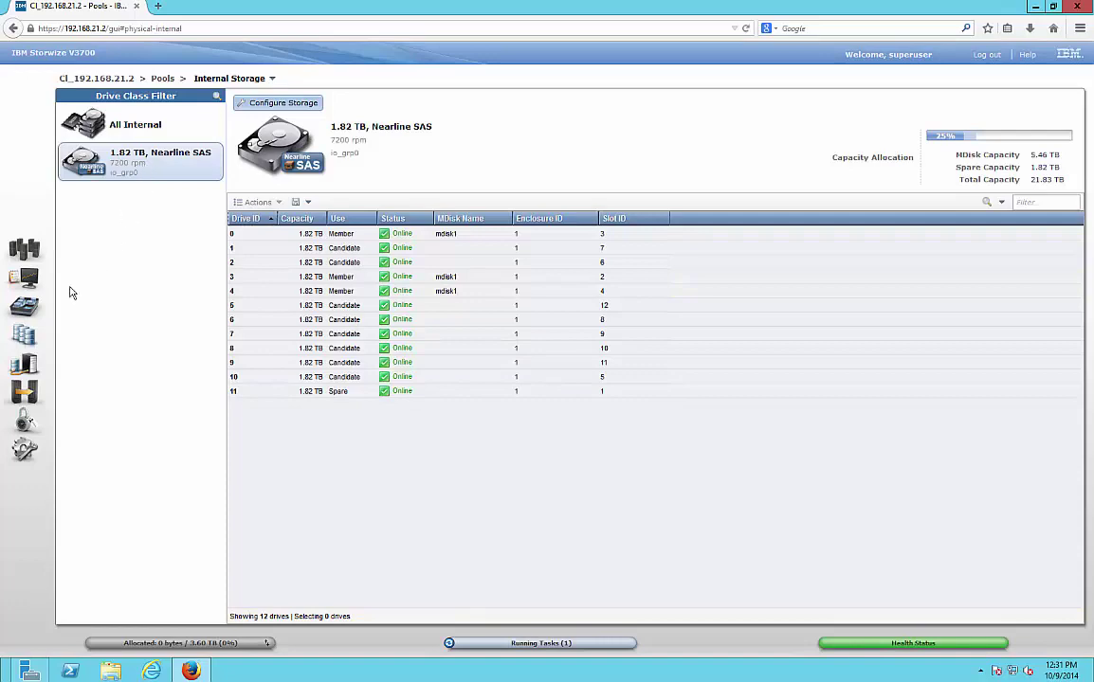
Show the MDisks by Pools view and expand Pool1 to examine the MDisk it contains
{"action": "mouse_move", "coordinate": [51, 311]}
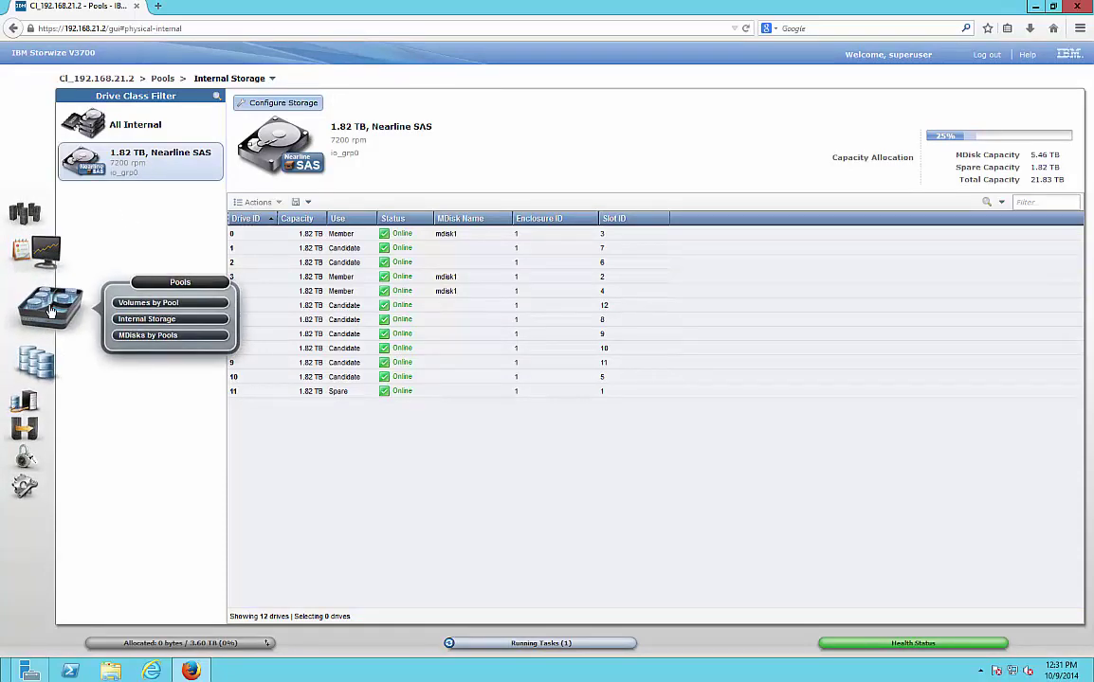
{"action": "mouse_move", "coordinate": [55, 339]}
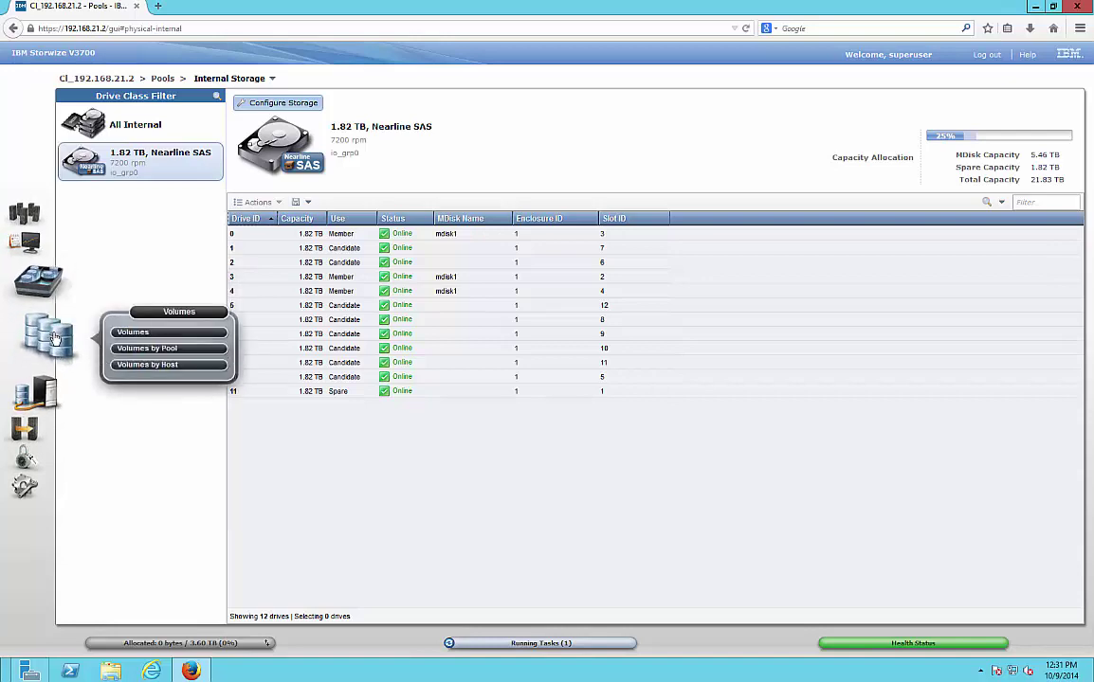
{"action": "mouse_move", "coordinate": [52, 372]}
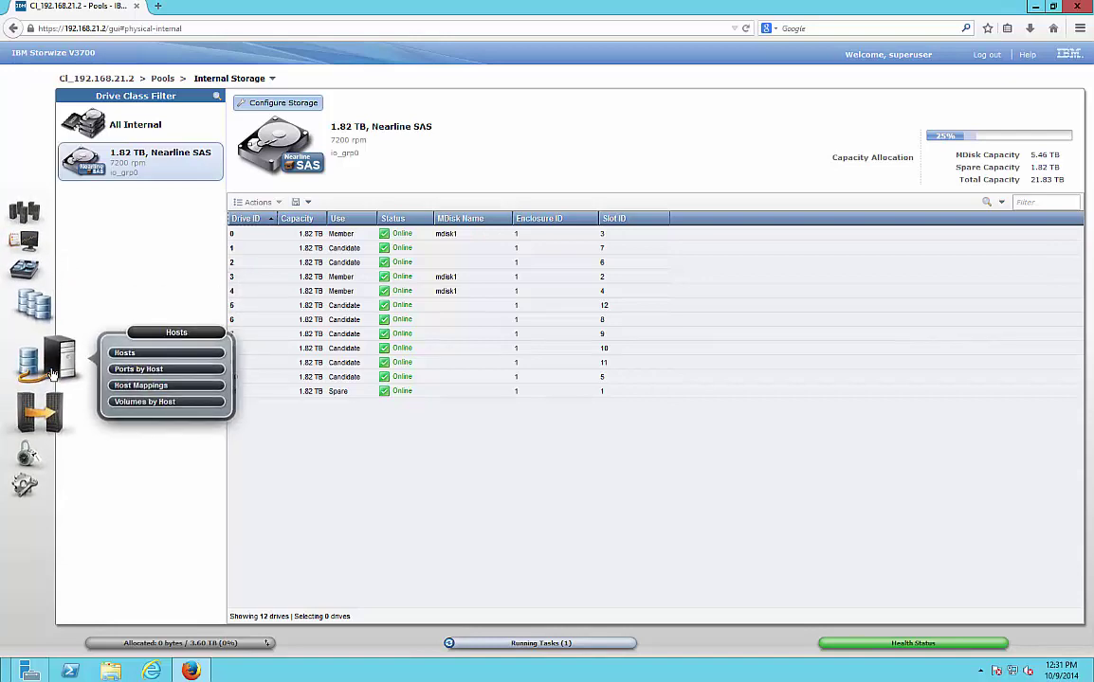
{"action": "mouse_move", "coordinate": [52, 398]}
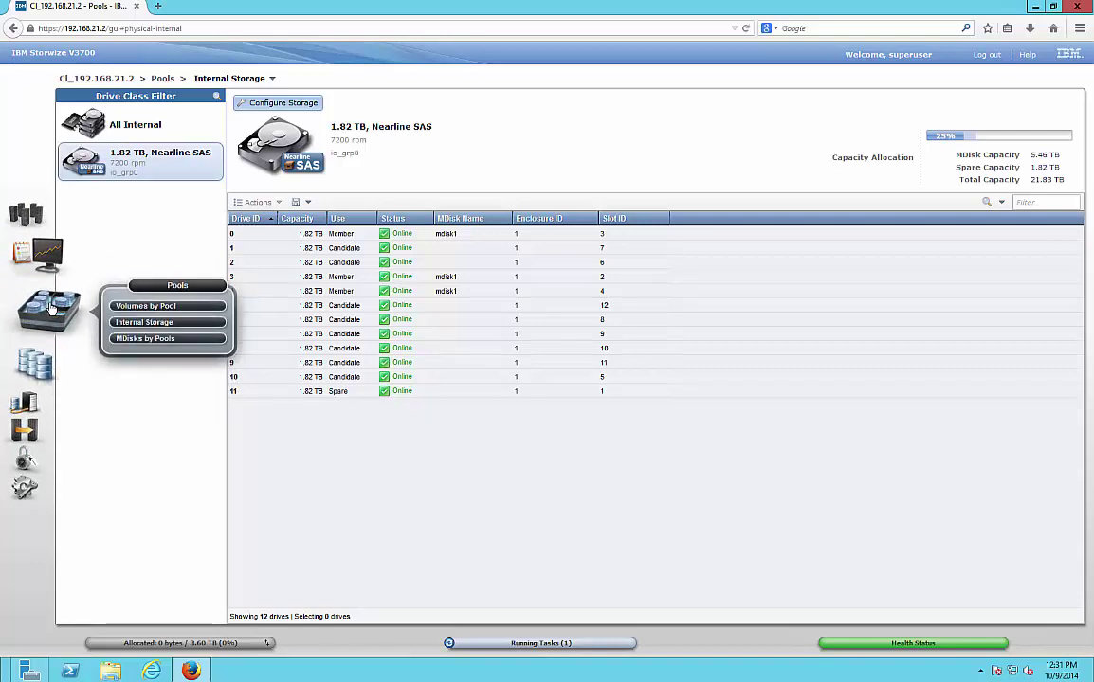
{"action": "left_click", "coordinate": [145, 338]}
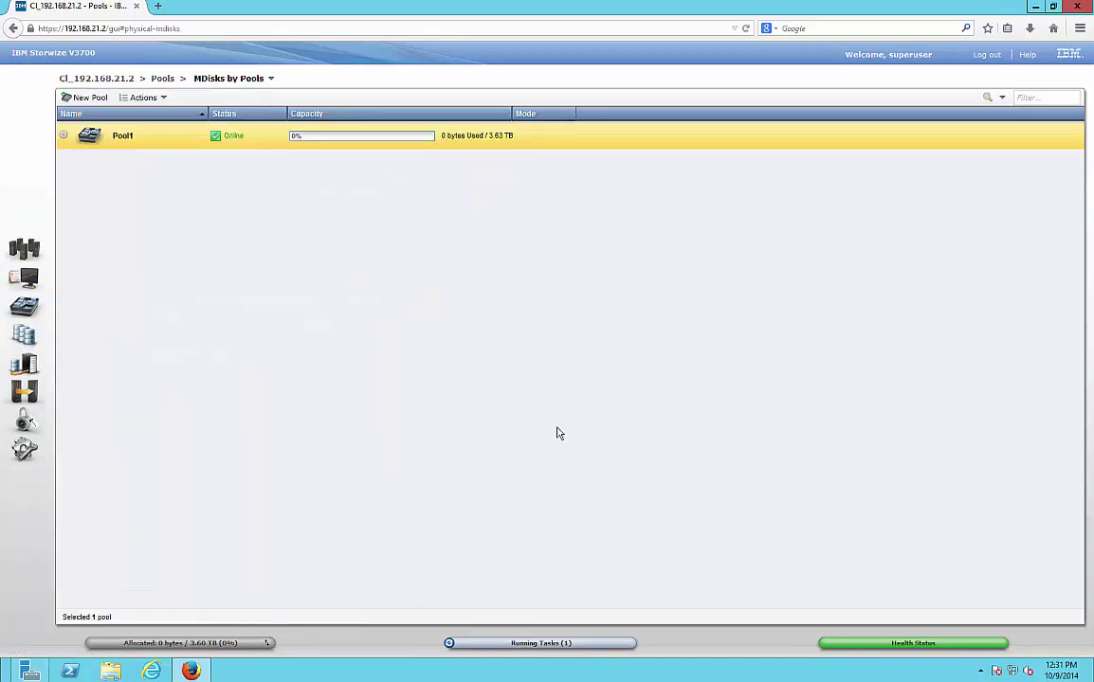
{"action": "left_click", "coordinate": [64, 135]}
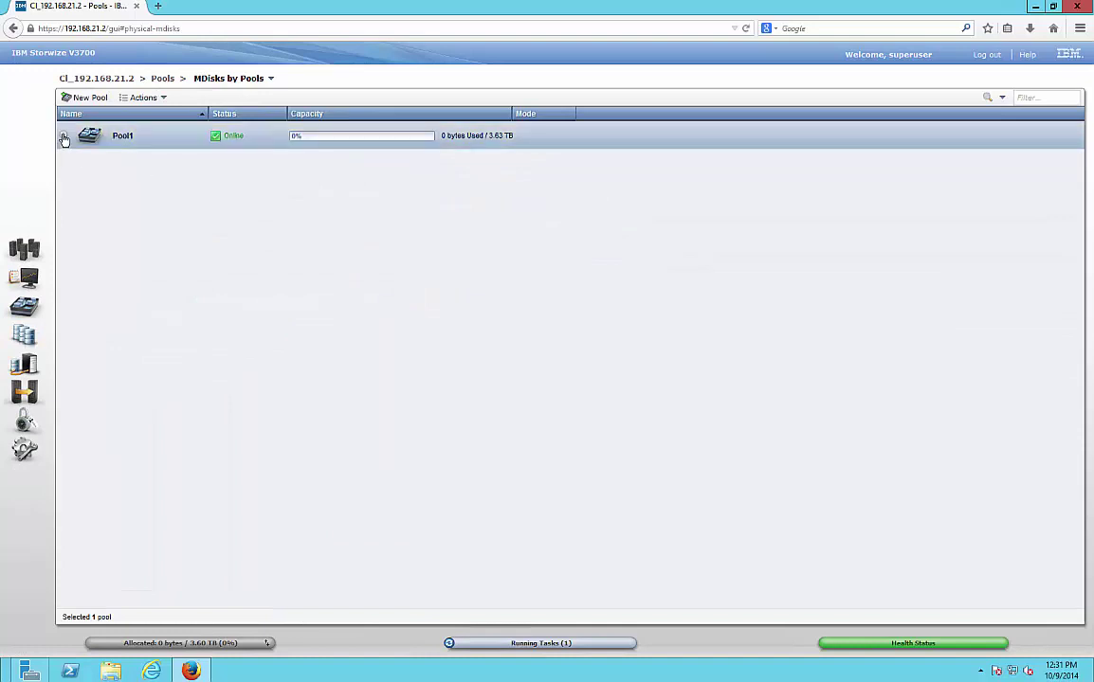
{"action": "left_click", "coordinate": [116, 157]}
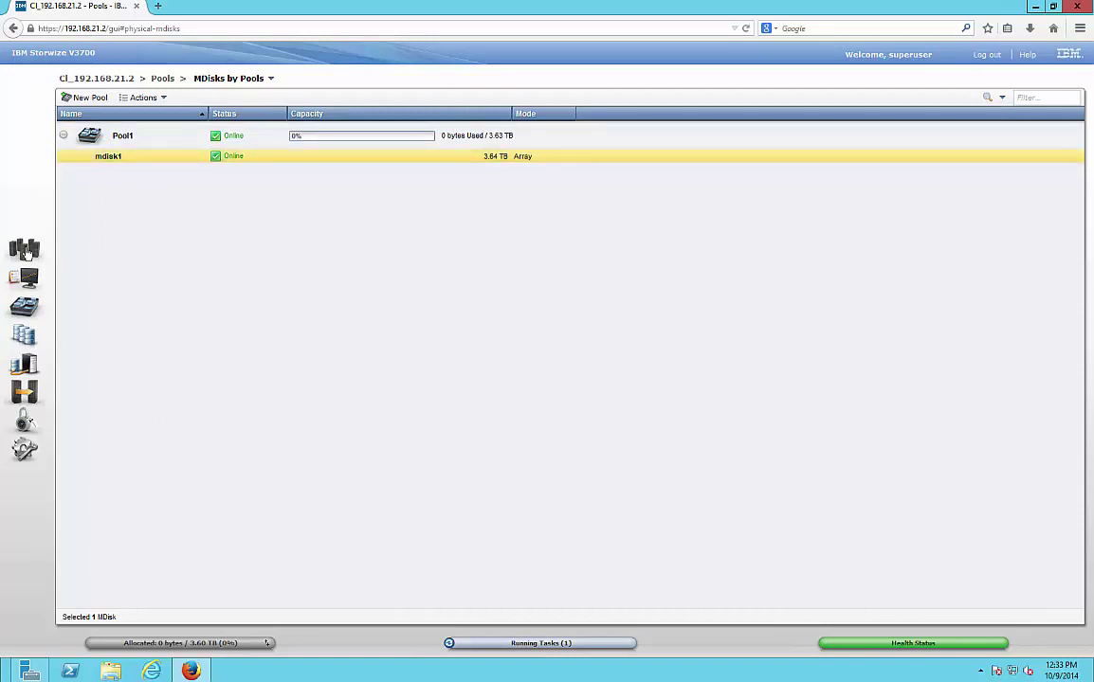
Check the home overview, then start a new volume from the Volumes view with the Generic preset in Pool1
{"action": "left_click", "coordinate": [140, 246]}
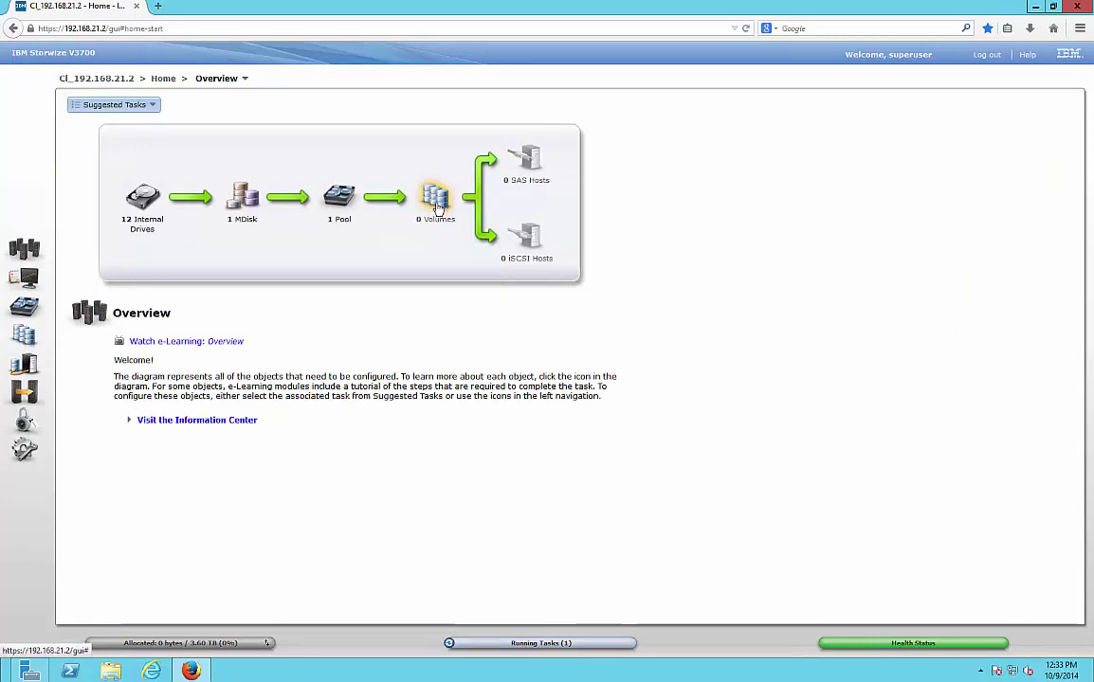
{"action": "mouse_move", "coordinate": [34, 334]}
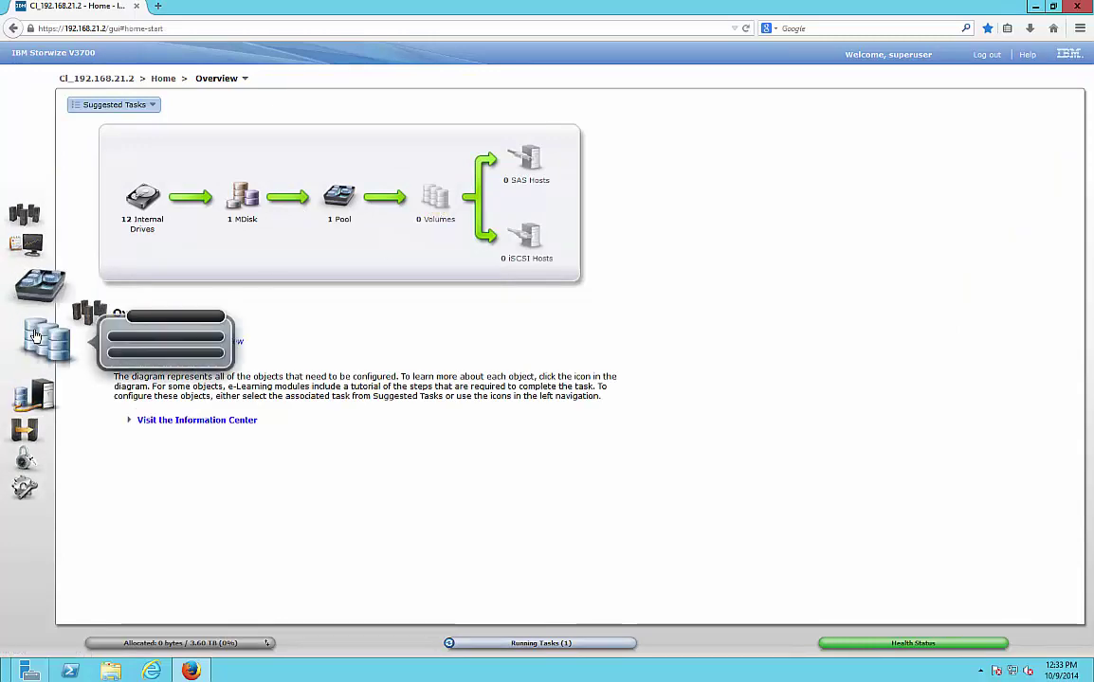
{"action": "left_click", "coordinate": [134, 338]}
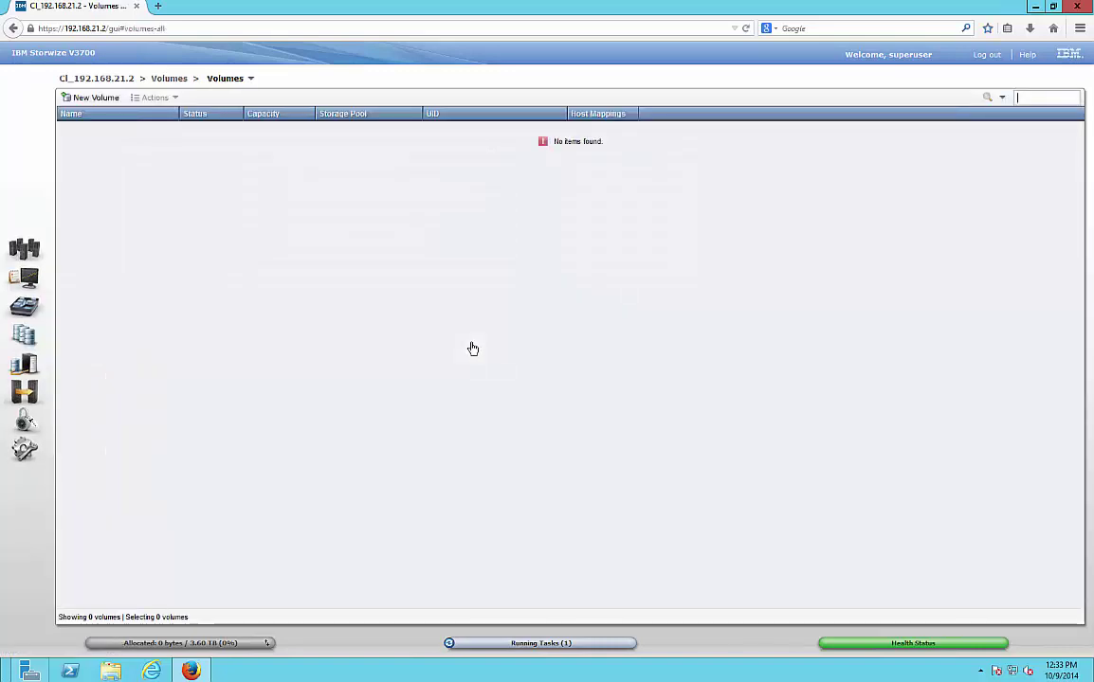
{"action": "left_click", "coordinate": [83, 95]}
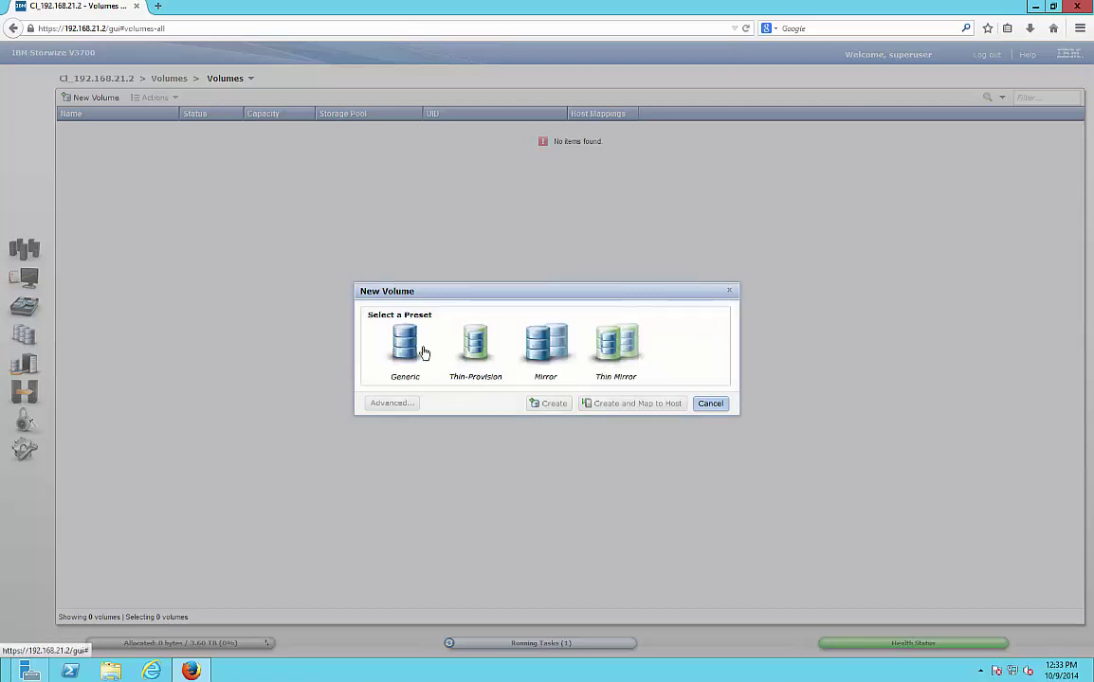
{"action": "left_click", "coordinate": [402, 347]}
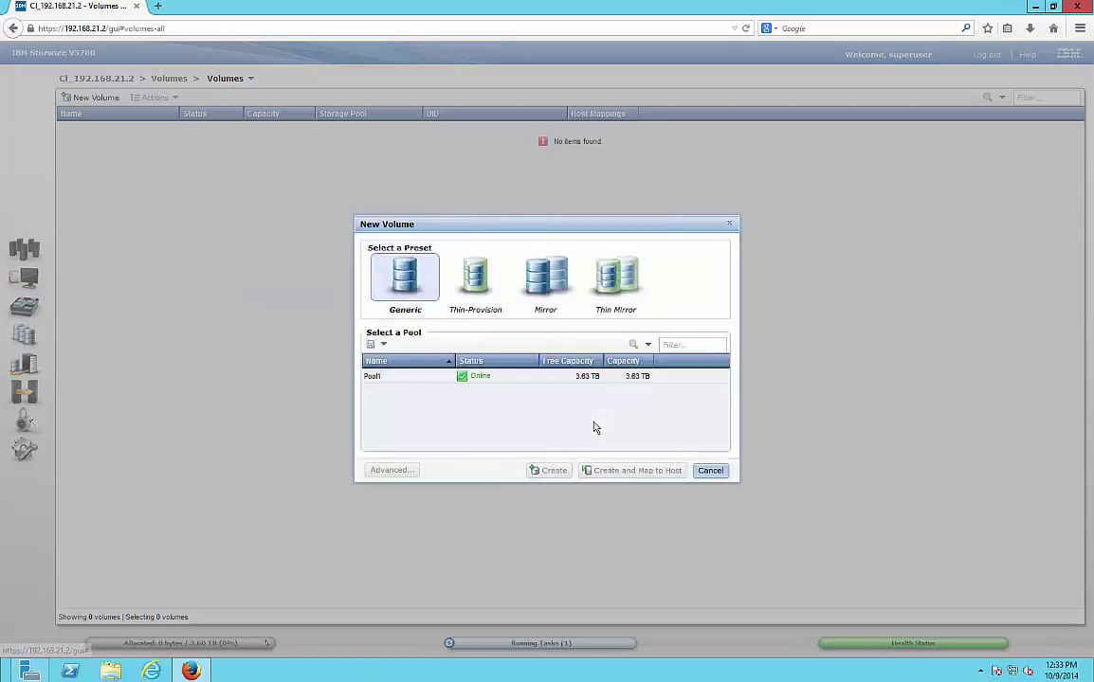
{"action": "left_click", "coordinate": [374, 379]}
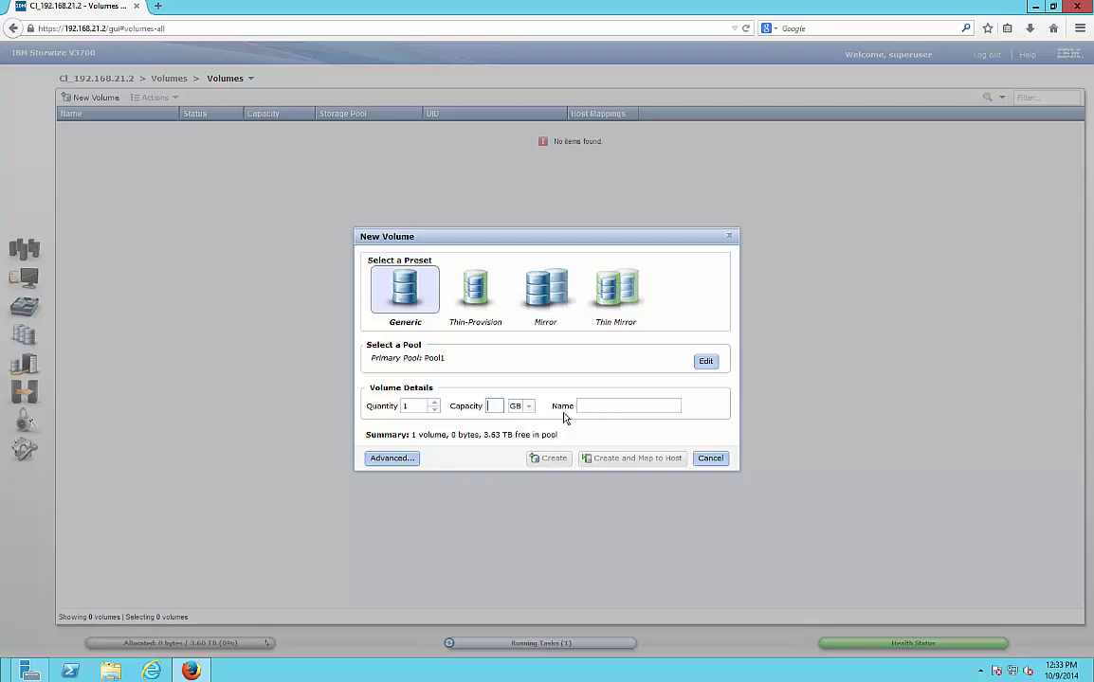
Set the new volume's capacity to 3 TB and create it
{"action": "left_click", "coordinate": [529, 407]}
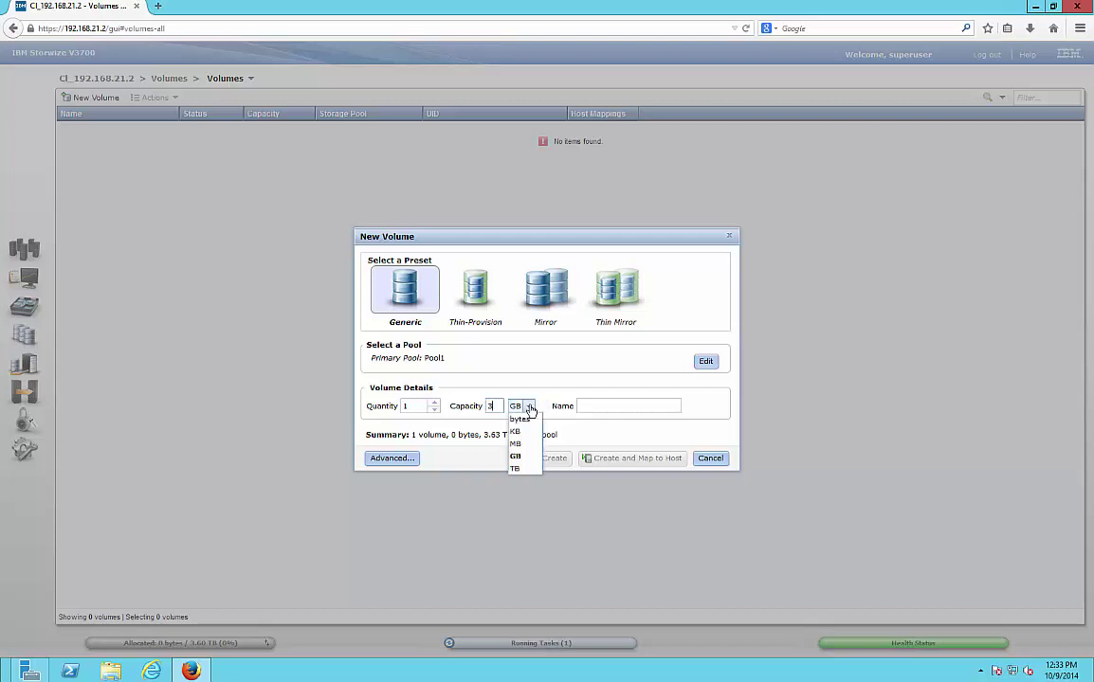
{"action": "left_click", "coordinate": [517, 470]}
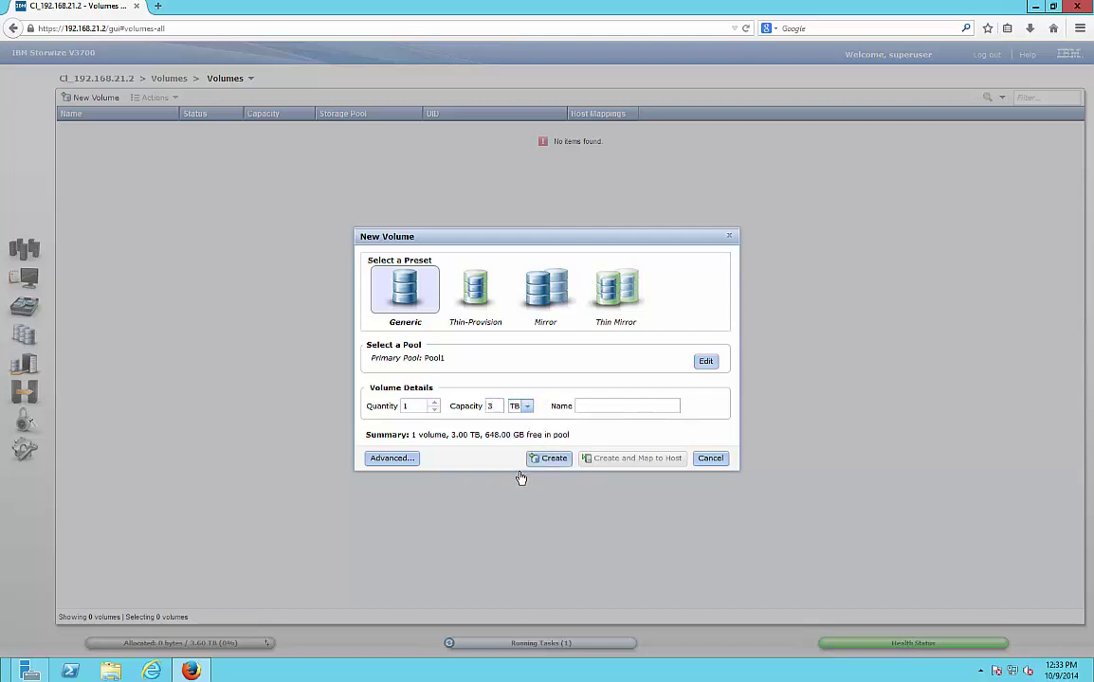
{"action": "left_click", "coordinate": [593, 409]}
{"action": "left_click", "coordinate": [549, 460]}
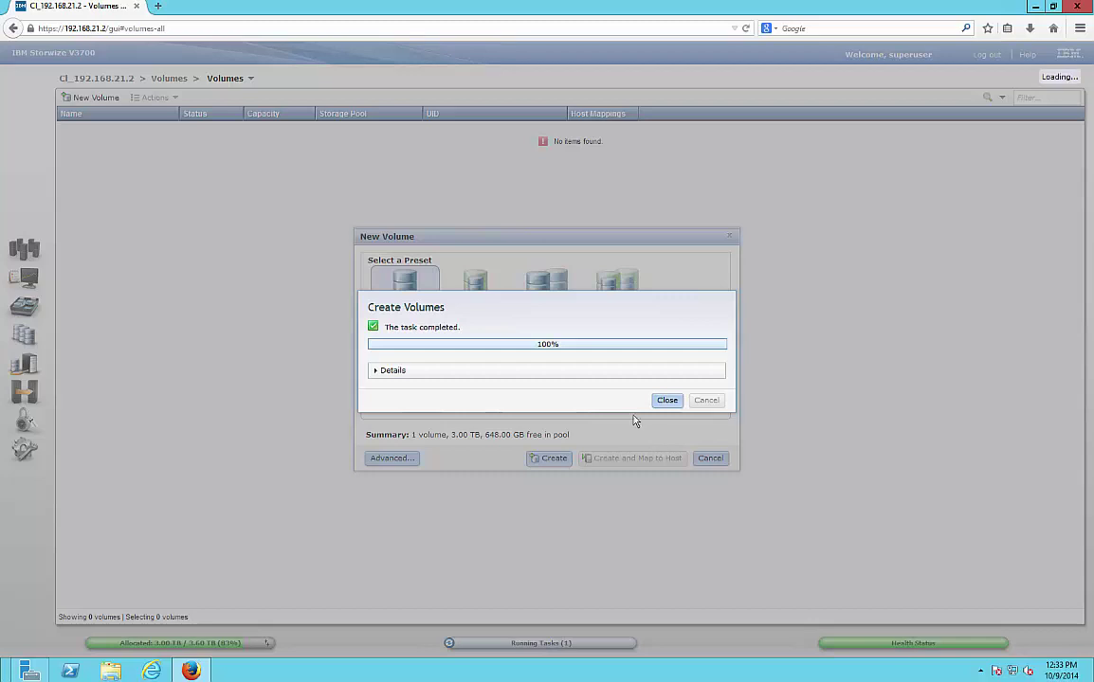
{"action": "left_click", "coordinate": [667, 401]}
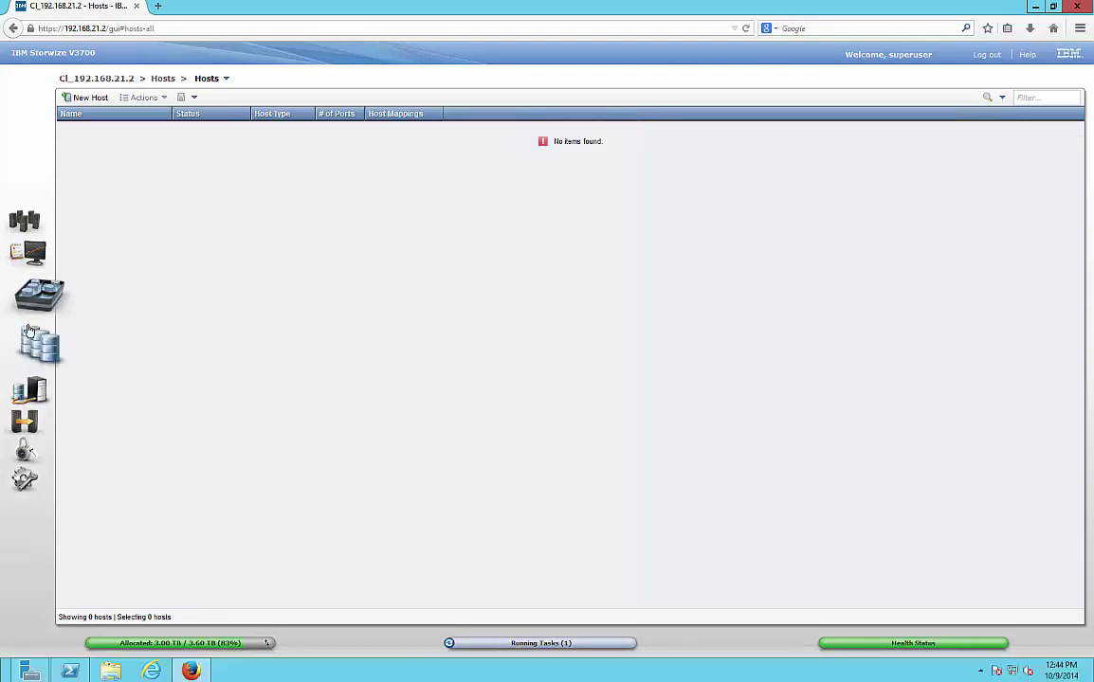
Start creating a new iSCSI host in the Hosts view and name it Hyper1
{"action": "mouse_move", "coordinate": [28, 332]}
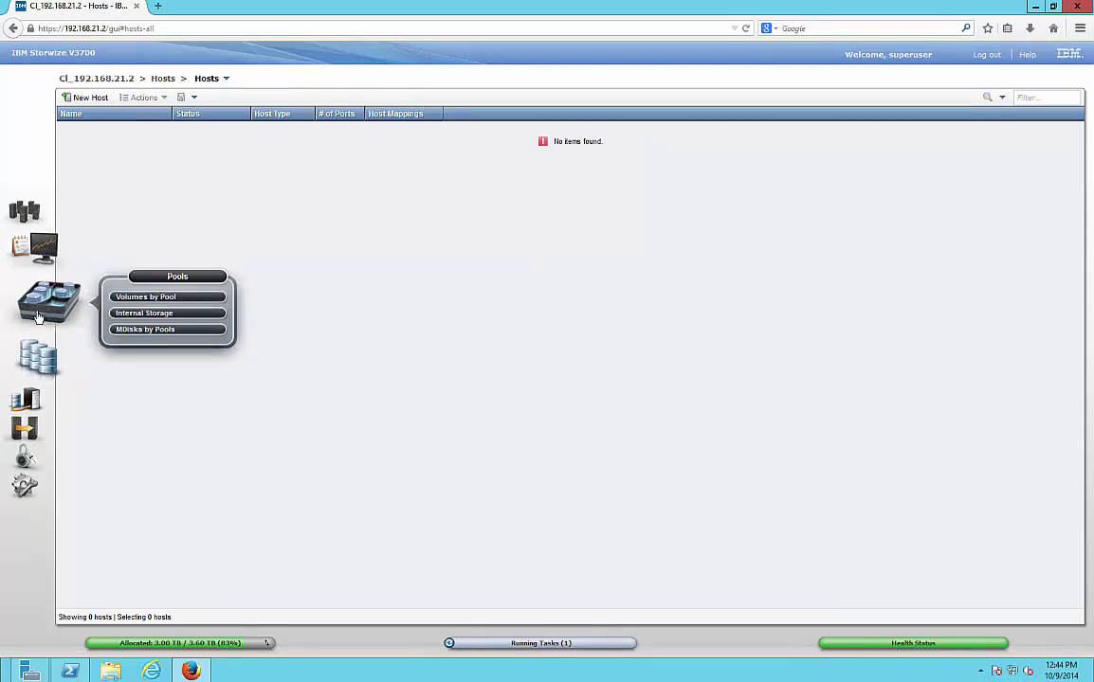
{"action": "mouse_move", "coordinate": [45, 366]}
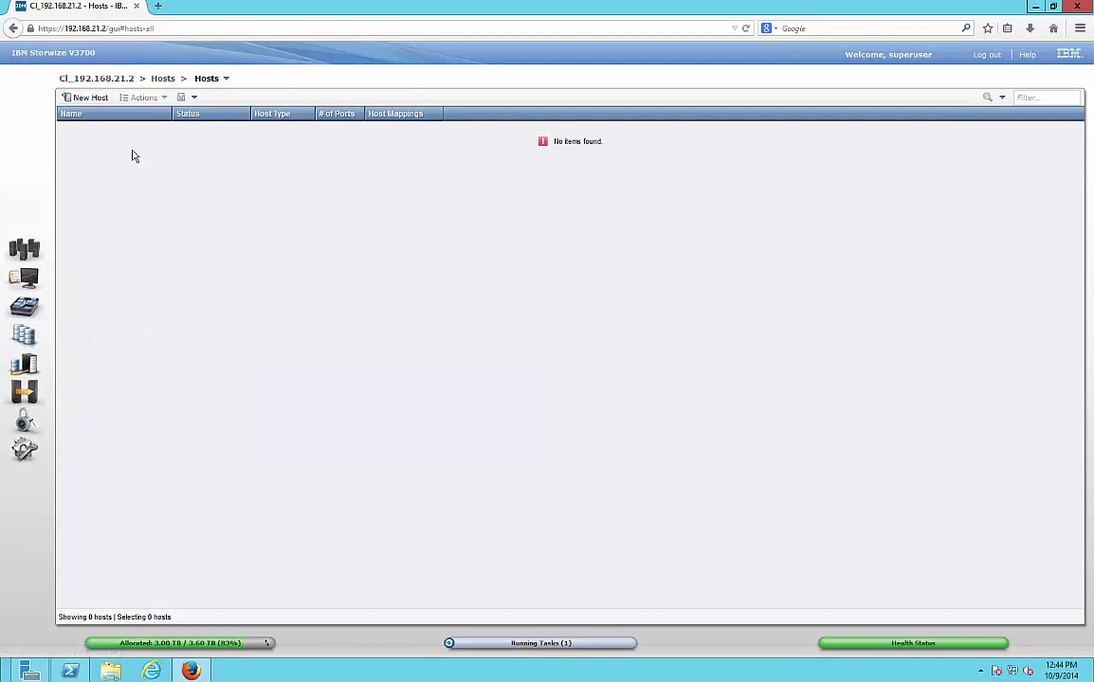
{"action": "left_click", "coordinate": [88, 98]}
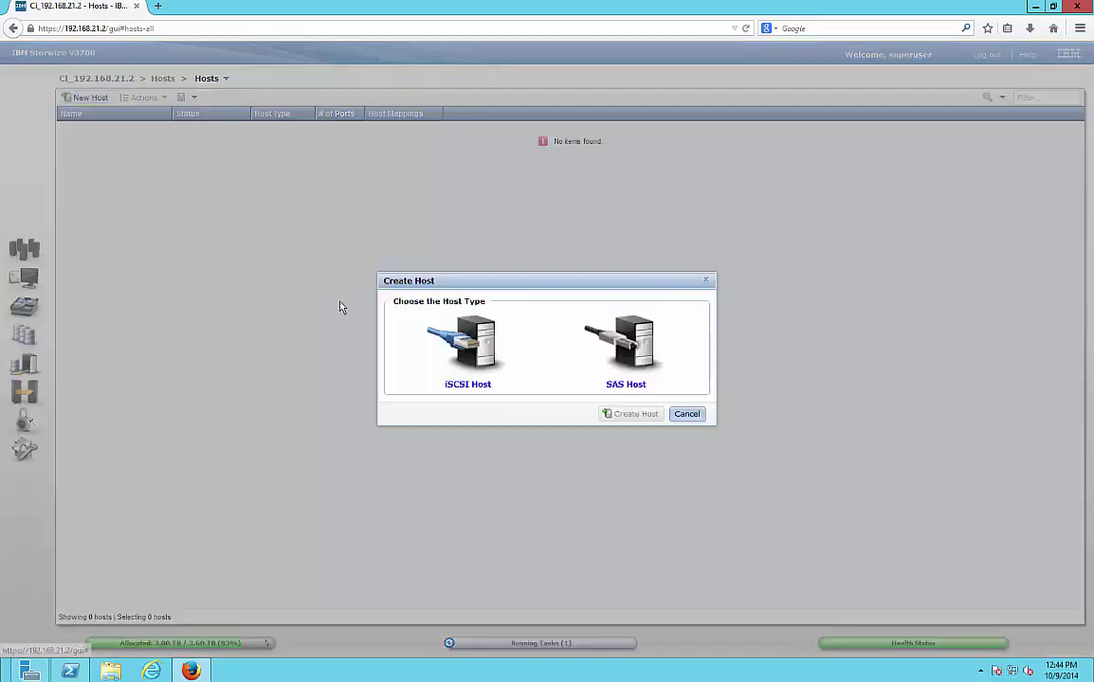
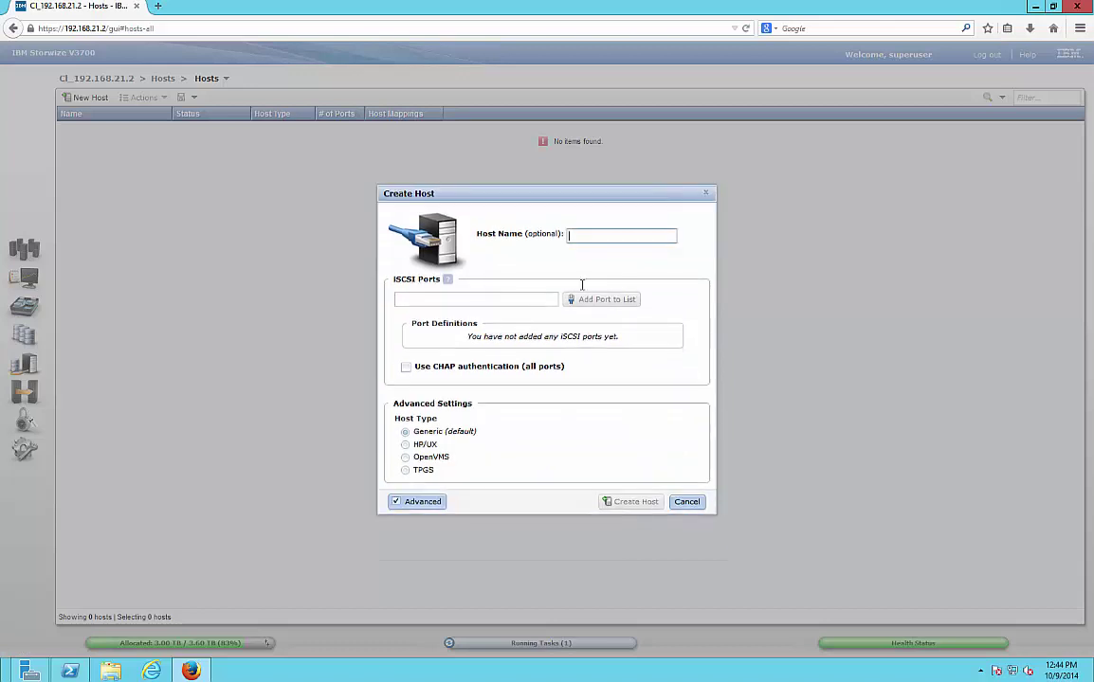
{"action": "left_click", "coordinate": [616, 239]}
{"action": "type", "text": "Hyper"}
{"action": "key", "text": "BackSpace"}
{"action": "type", "text": "1"}
{"action": "left_click", "coordinate": [495, 299]}
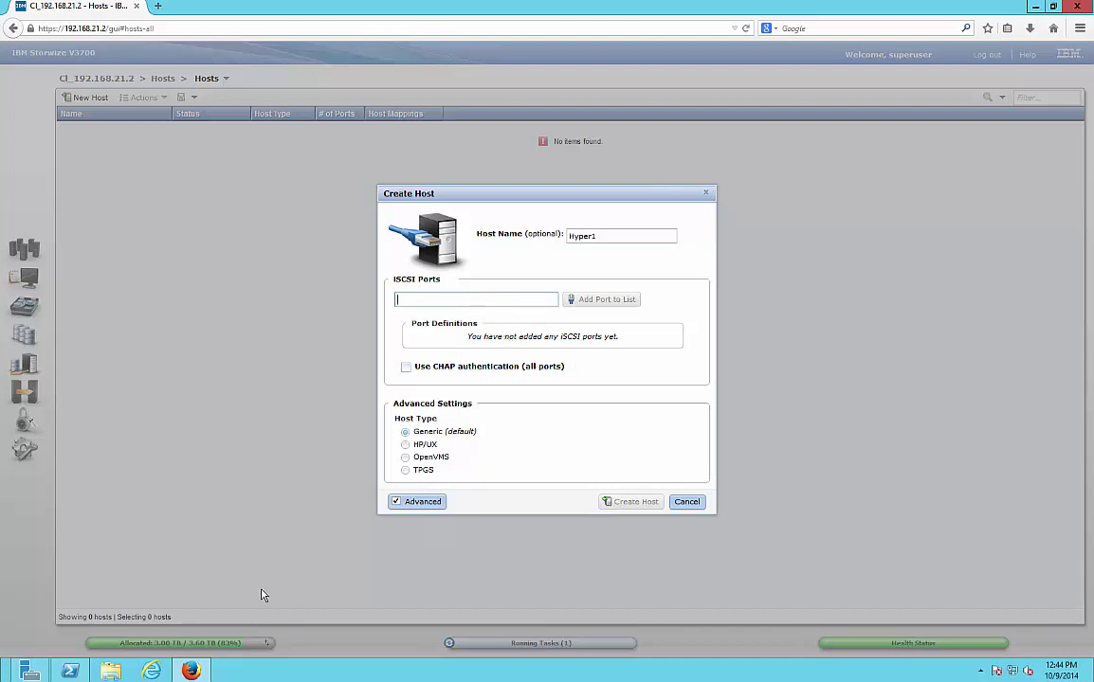
Switch to Server Manager, open the iSCSI Initiator and copy the server's initiator name from its configuration settings
{"action": "left_click", "coordinate": [27, 673]}
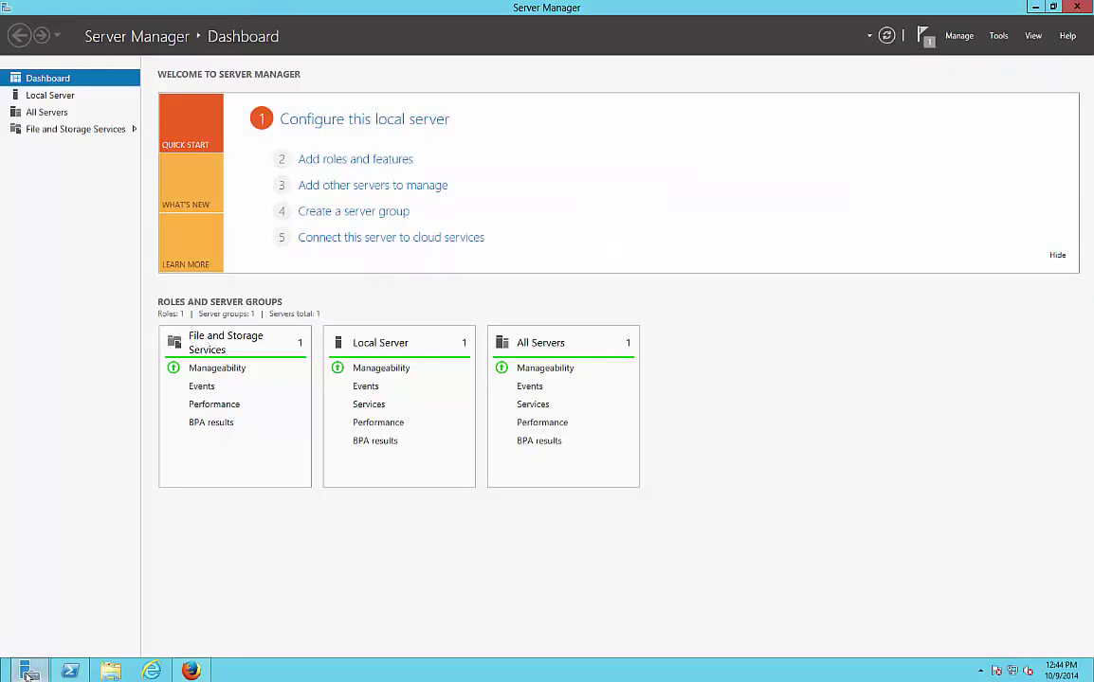
{"action": "left_click", "coordinate": [1000, 36]}
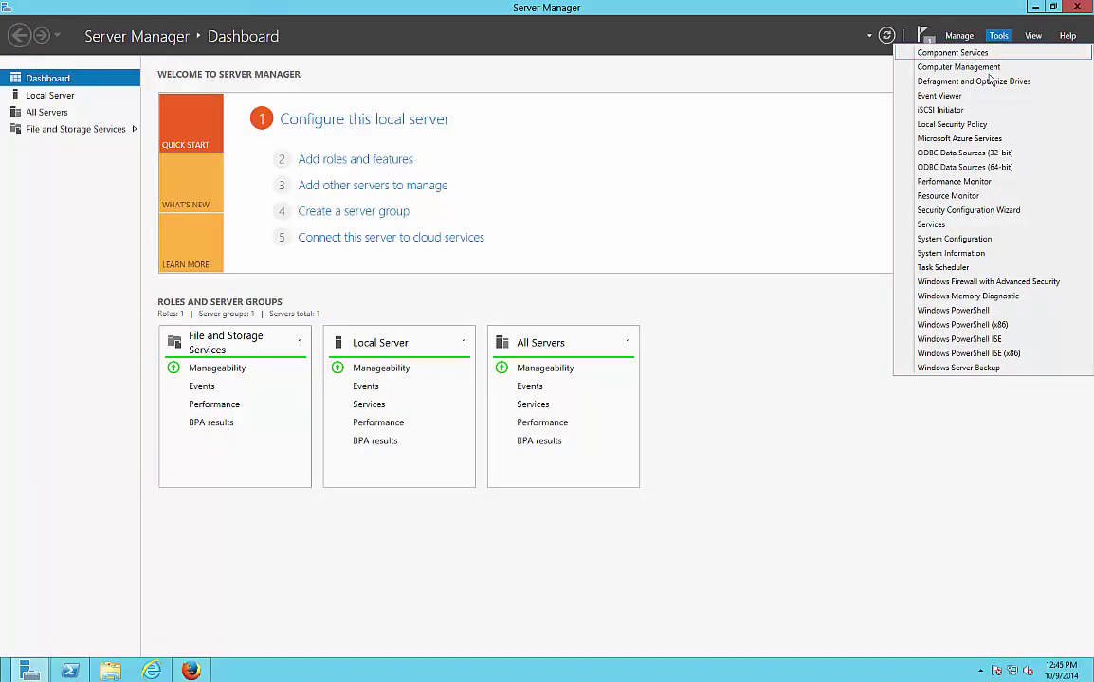
{"action": "left_click", "coordinate": [981, 112]}
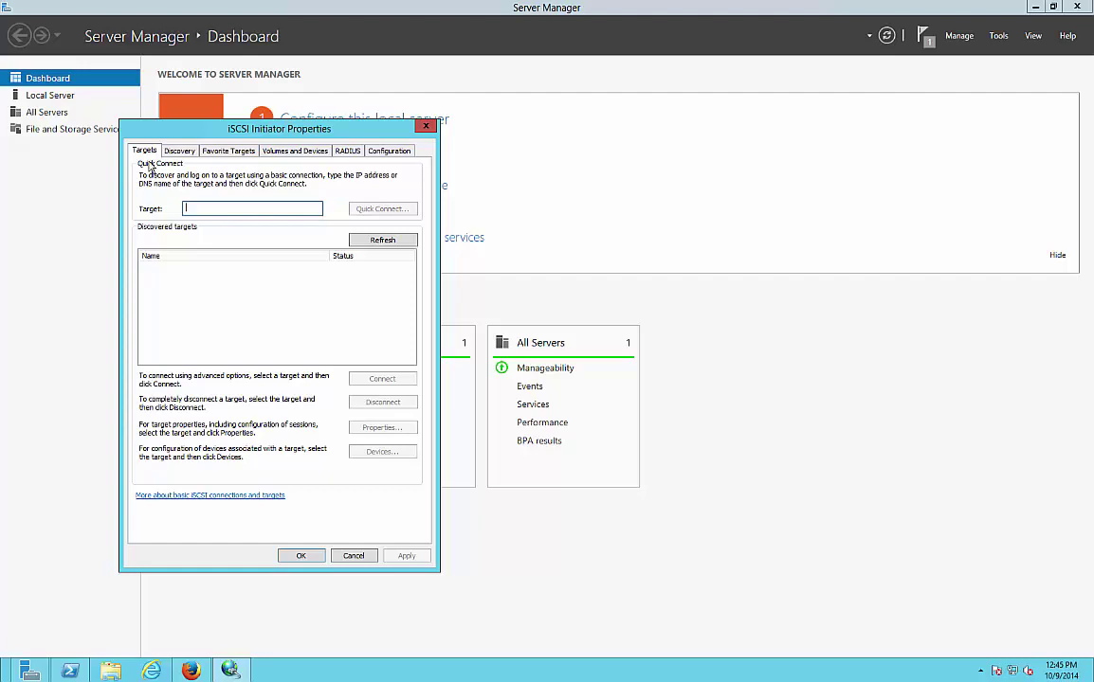
{"action": "left_click", "coordinate": [384, 155]}
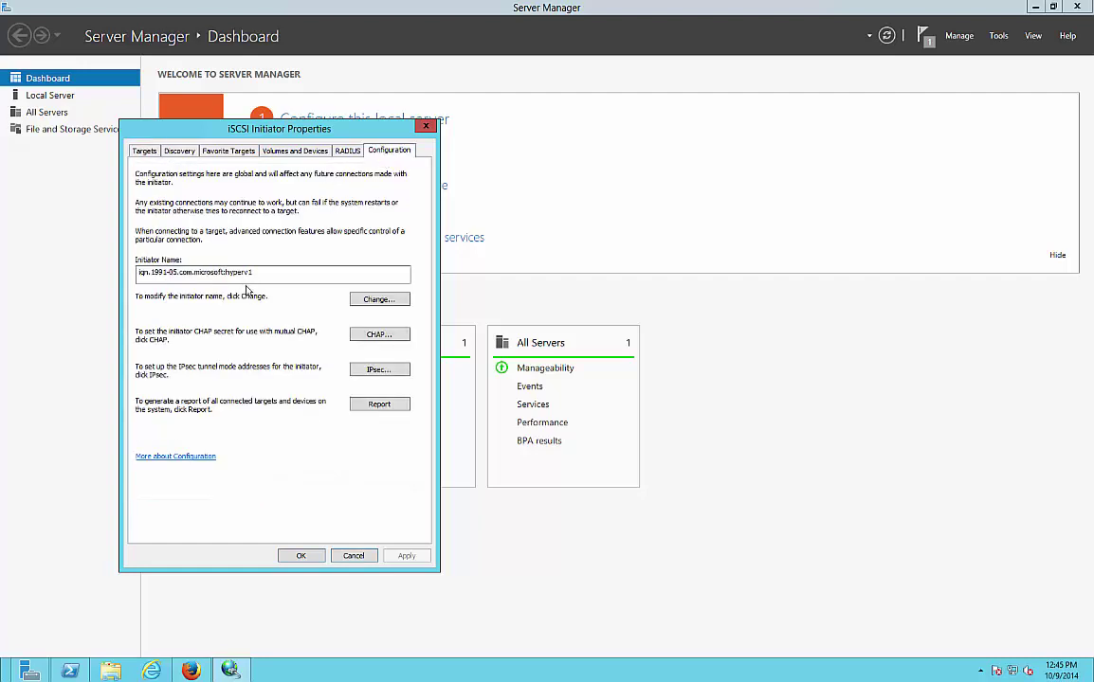
{"action": "left_click_drag", "start_coordinate": [254, 272], "coordinate": [82, 275]}
{"action": "key", "text": "ctrl+c"}
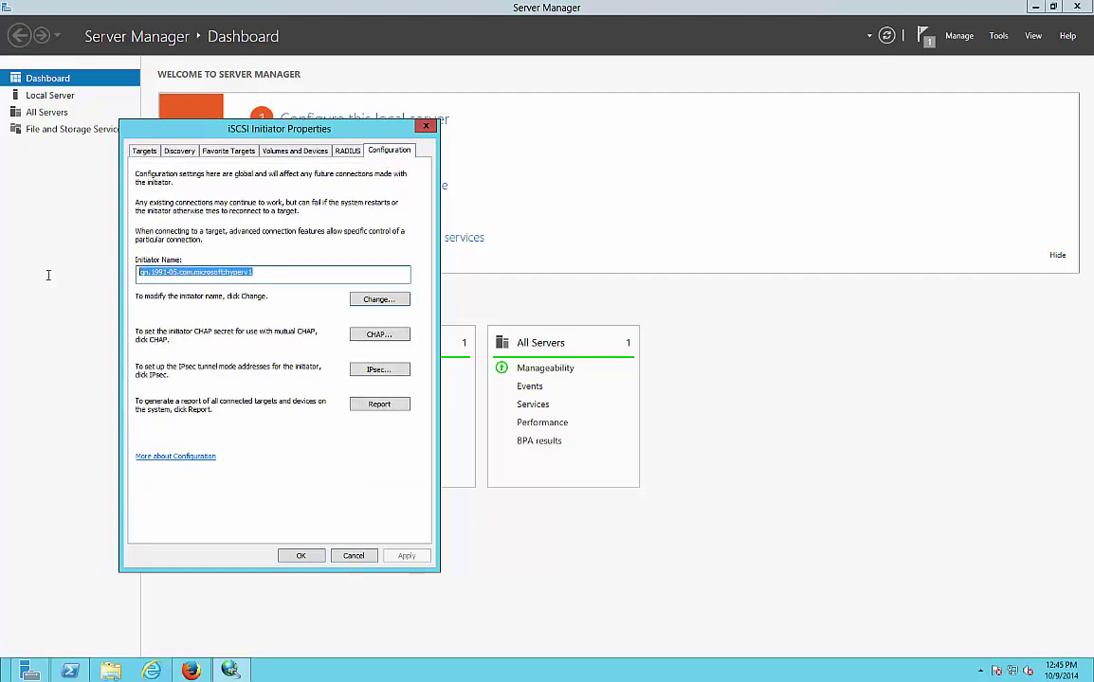
Quick-connect the iSCSI initiator to the target at 192.168.21.5 and close the connection dialog
{"action": "left_click", "coordinate": [144, 151]}
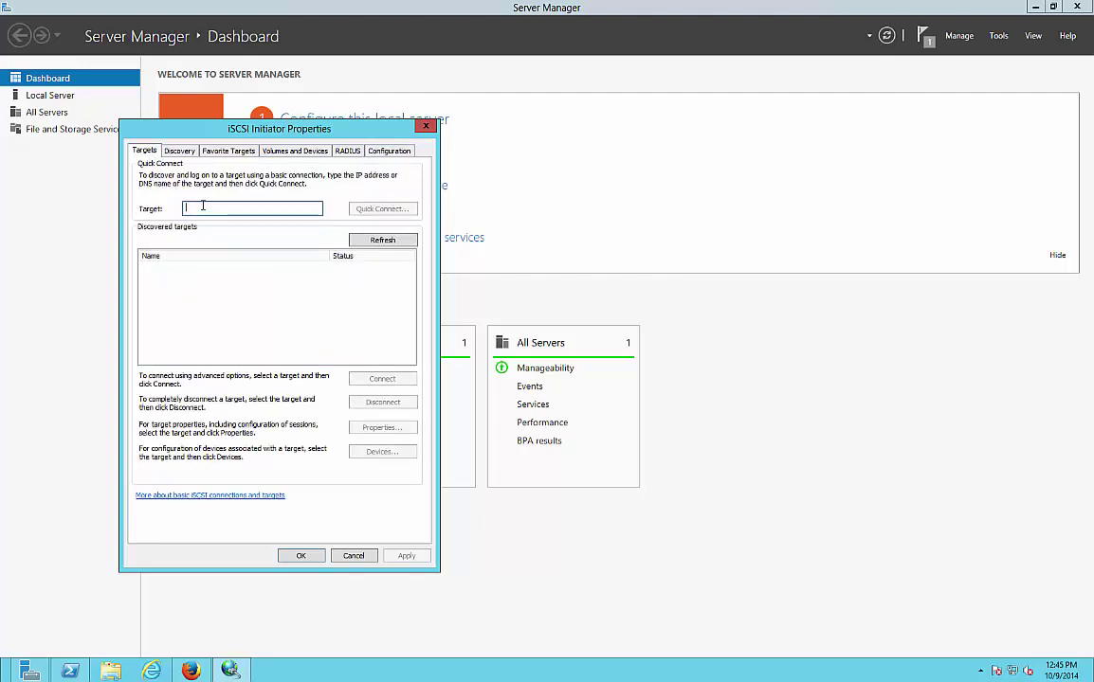
{"action": "type", "text": "192.168.21.5"}
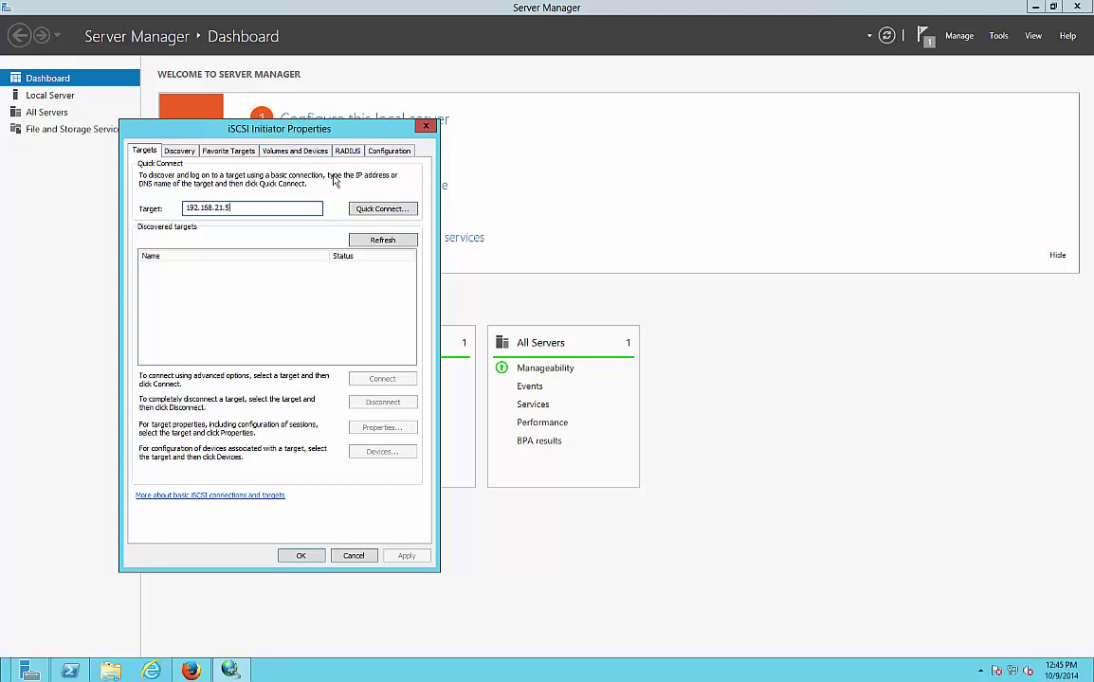
{"action": "left_click", "coordinate": [376, 211]}
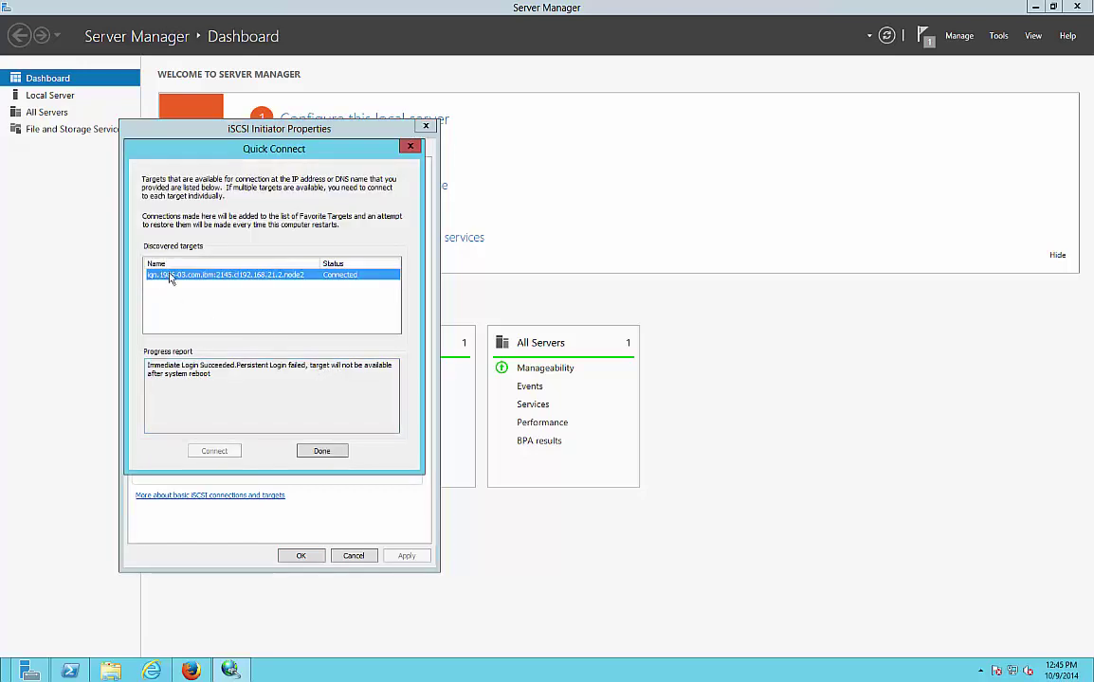
{"action": "left_click", "coordinate": [322, 451]}
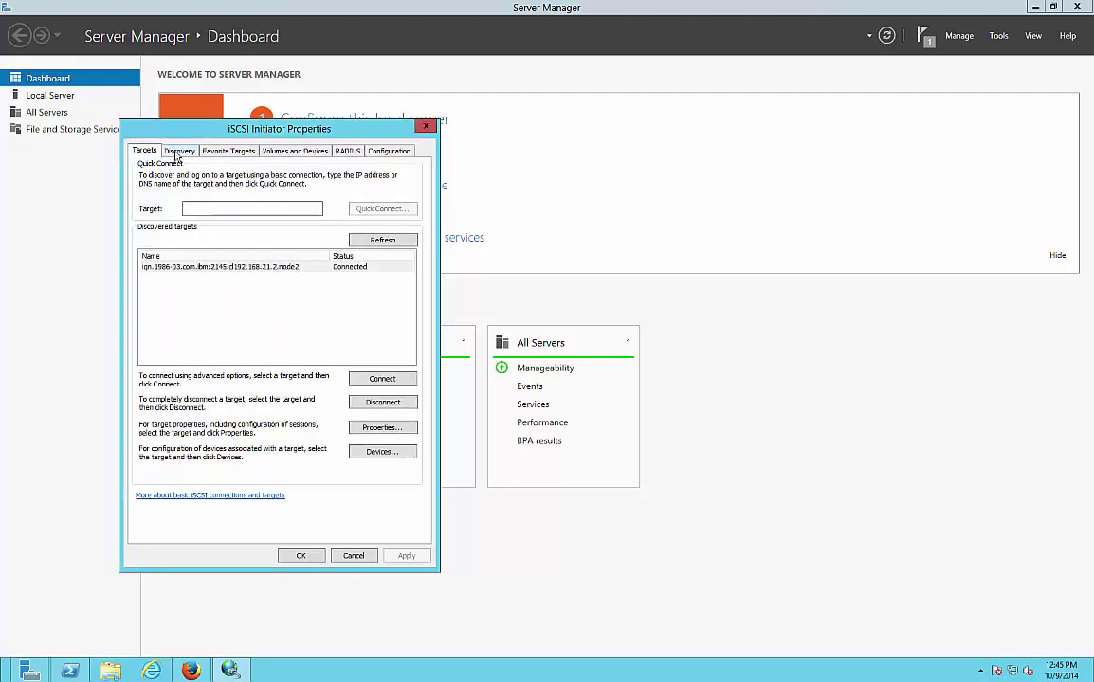
Refresh the target portals, then review the initiator's favorite targets, volume list and configuration settings
{"action": "left_click", "coordinate": [177, 152]}
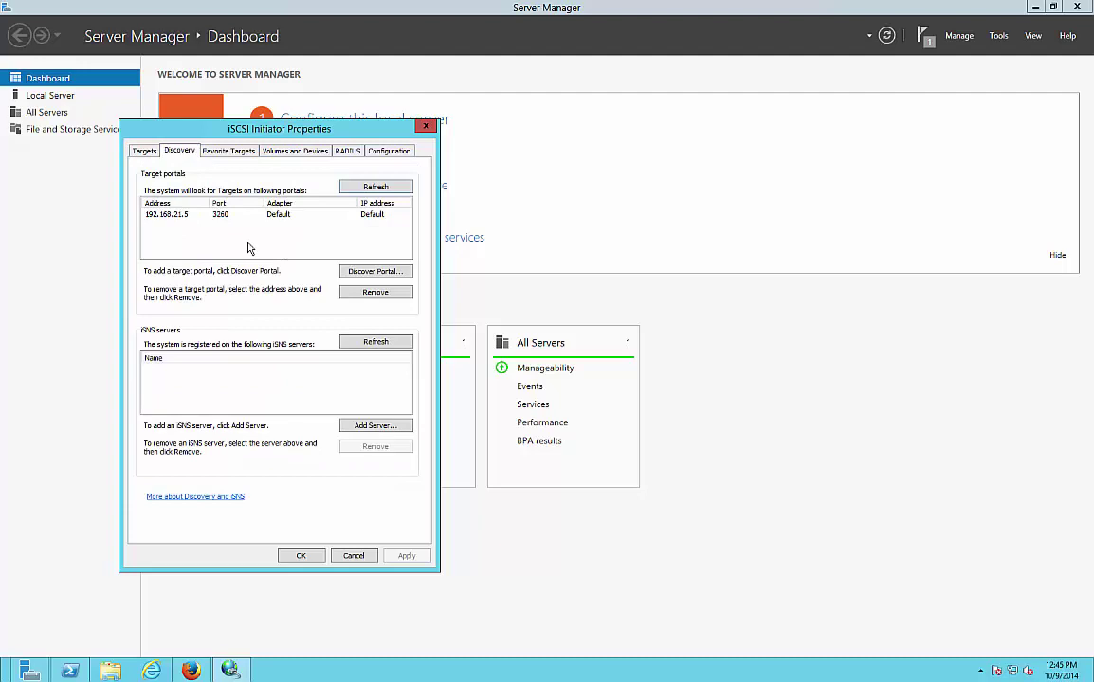
{"action": "left_click", "coordinate": [369, 188]}
{"action": "left_click", "coordinate": [235, 154]}
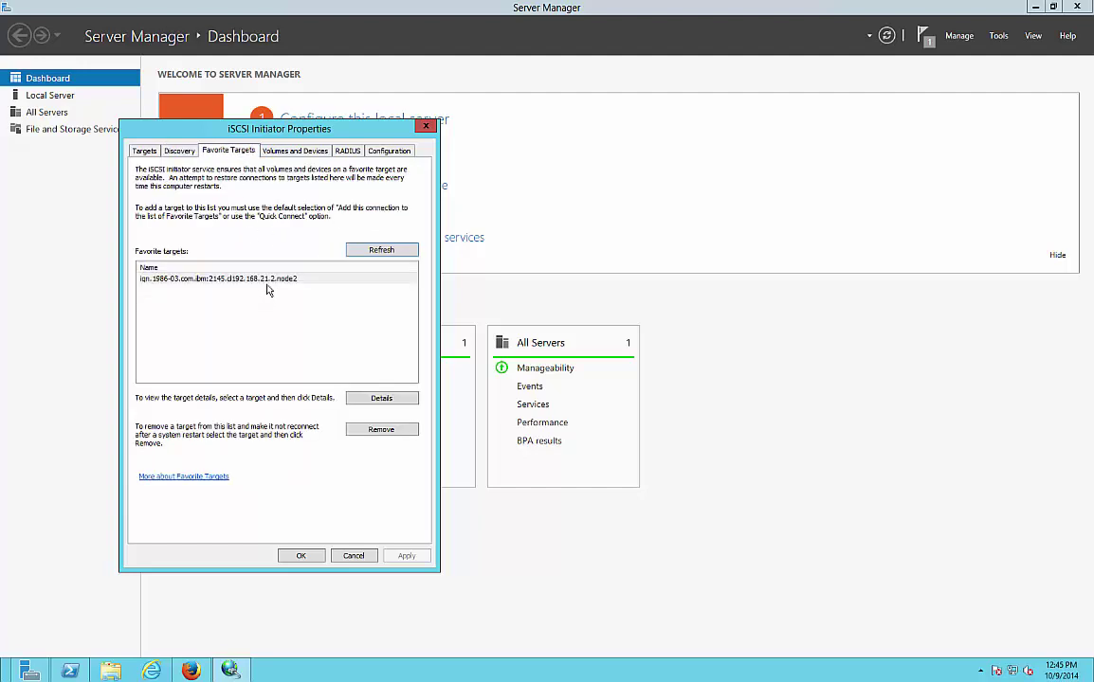
{"action": "left_click", "coordinate": [299, 152]}
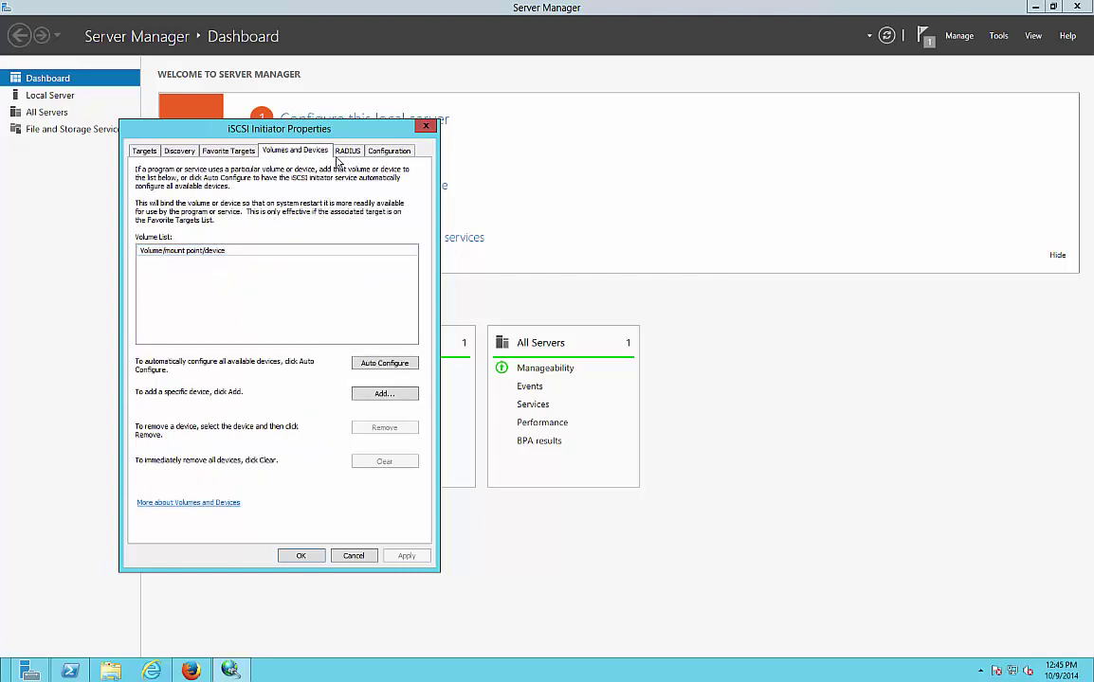
{"action": "left_click", "coordinate": [389, 151]}
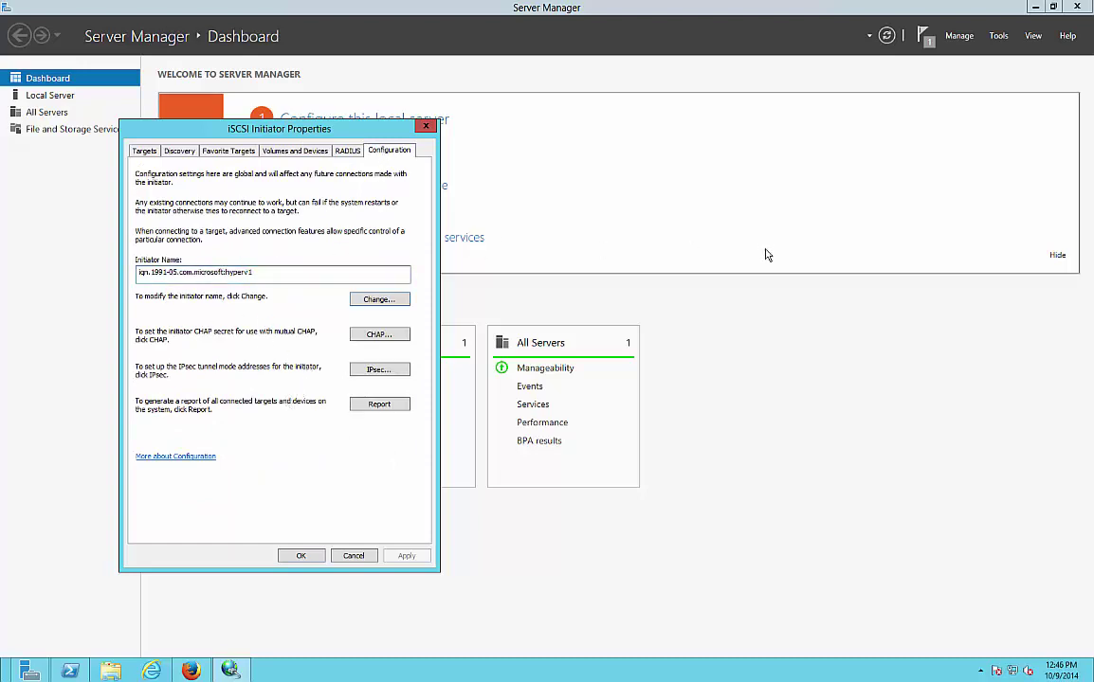
Return to the Storwize host dialog, add the copied initiator name iqn.1991-05.com.microsoft:hyperv1 as an iSCSI port and create the host
{"action": "left_click", "coordinate": [1035, 6]}
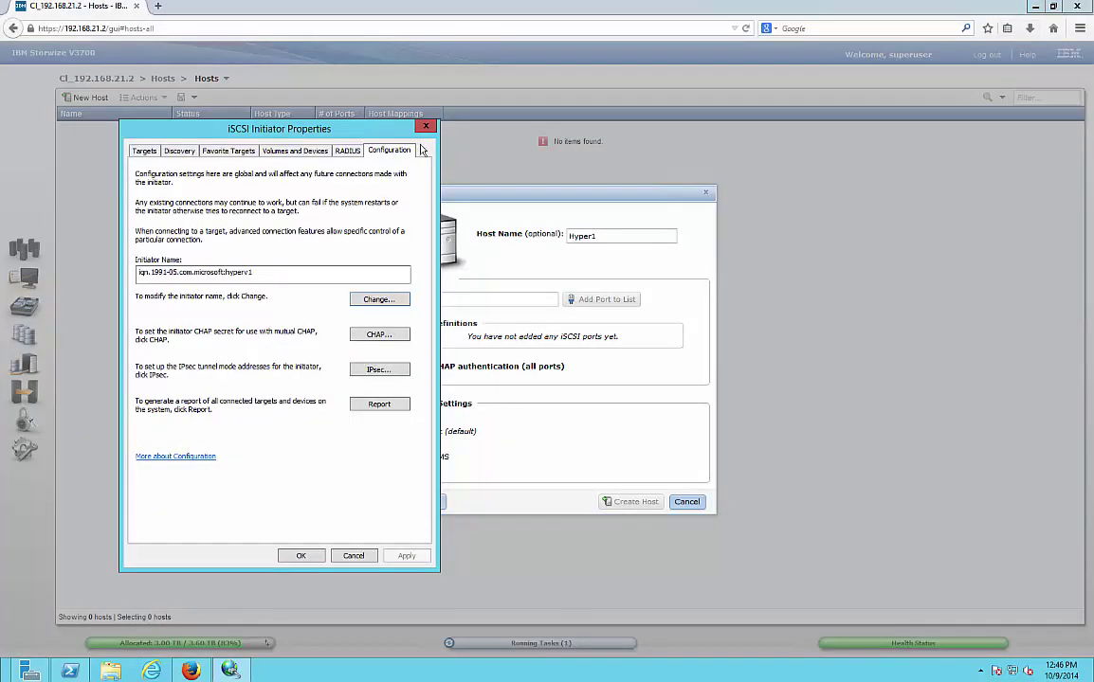
{"action": "left_click", "coordinate": [567, 351]}
{"action": "left_click", "coordinate": [441, 301]}
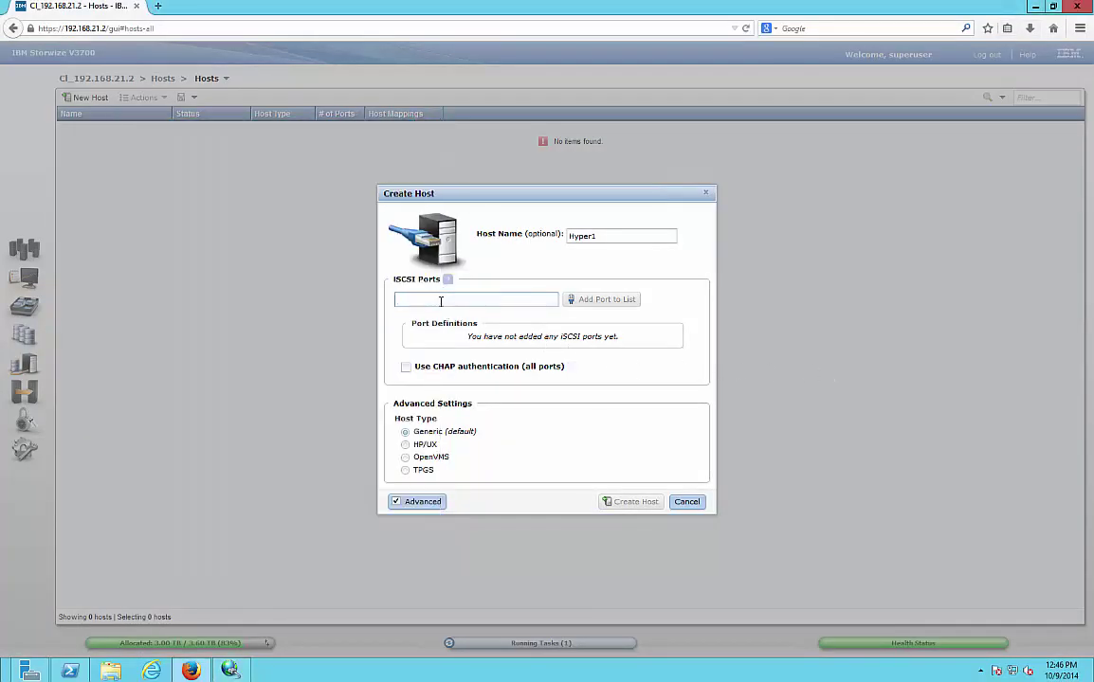
{"action": "key", "text": "ctrl+v"}
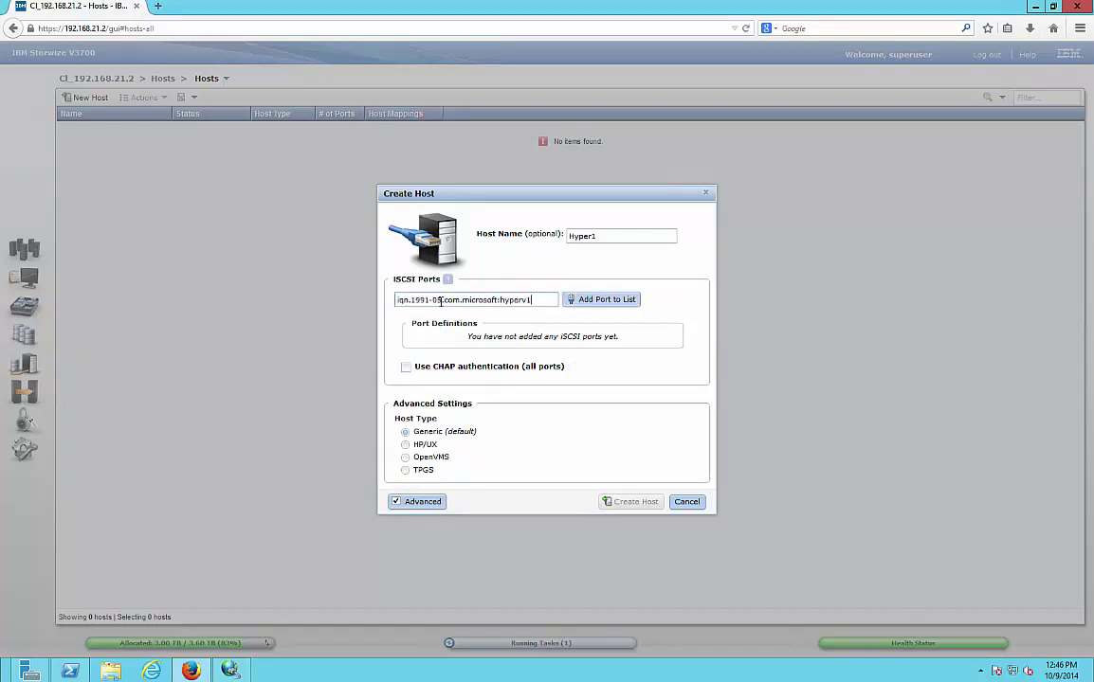
{"action": "left_click", "coordinate": [598, 300]}
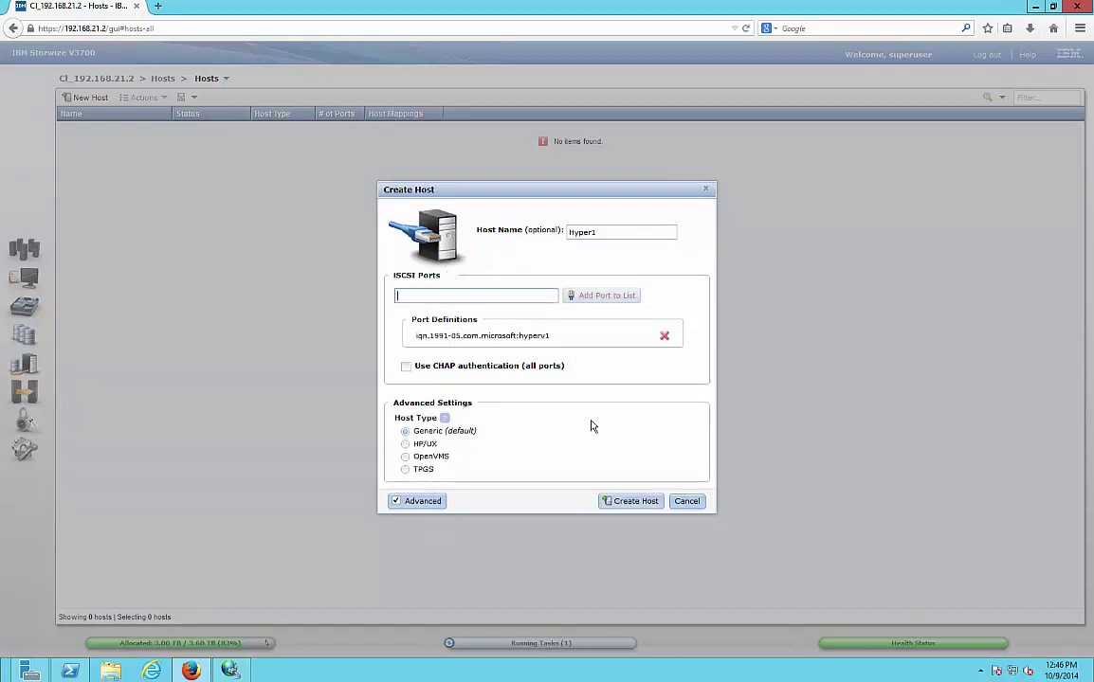
{"action": "left_click", "coordinate": [637, 502]}
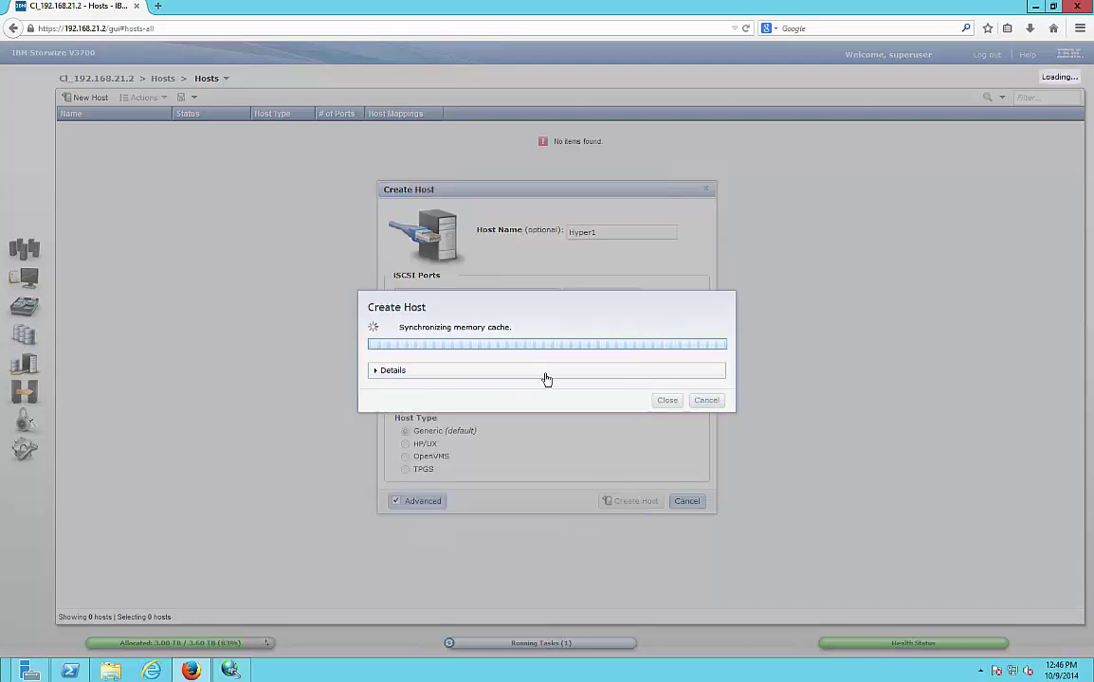
{"action": "left_click", "coordinate": [662, 403]}
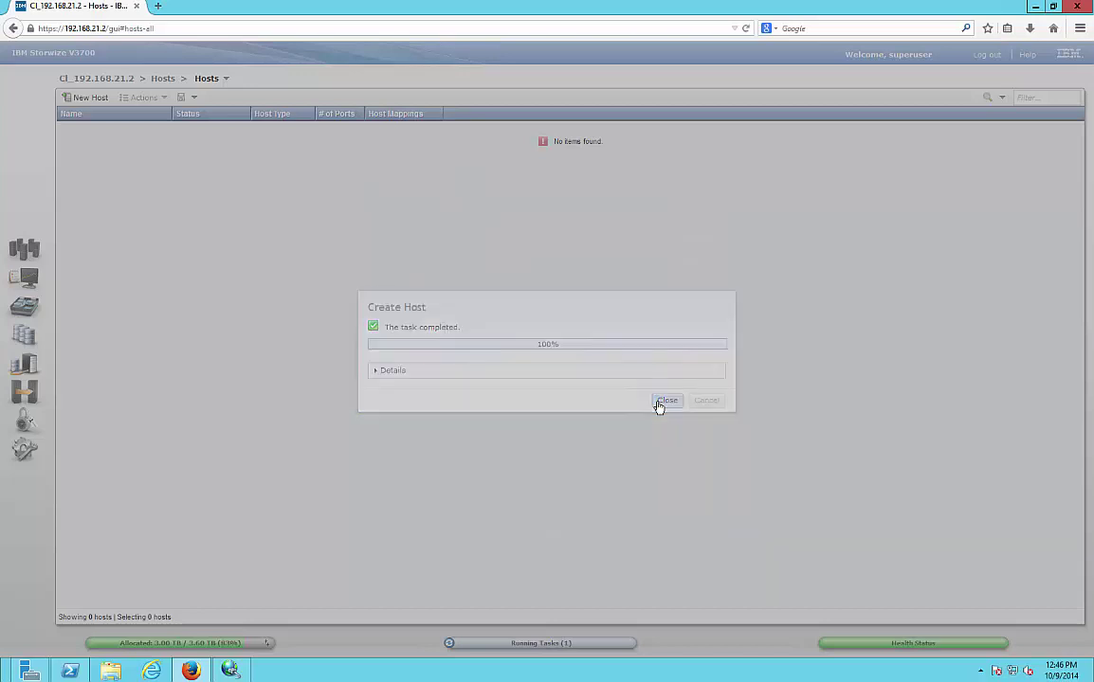
Map Volume1 to host Hyper1, apply the mapping and close the host mappings dialog
{"action": "left_click", "coordinate": [210, 134]}
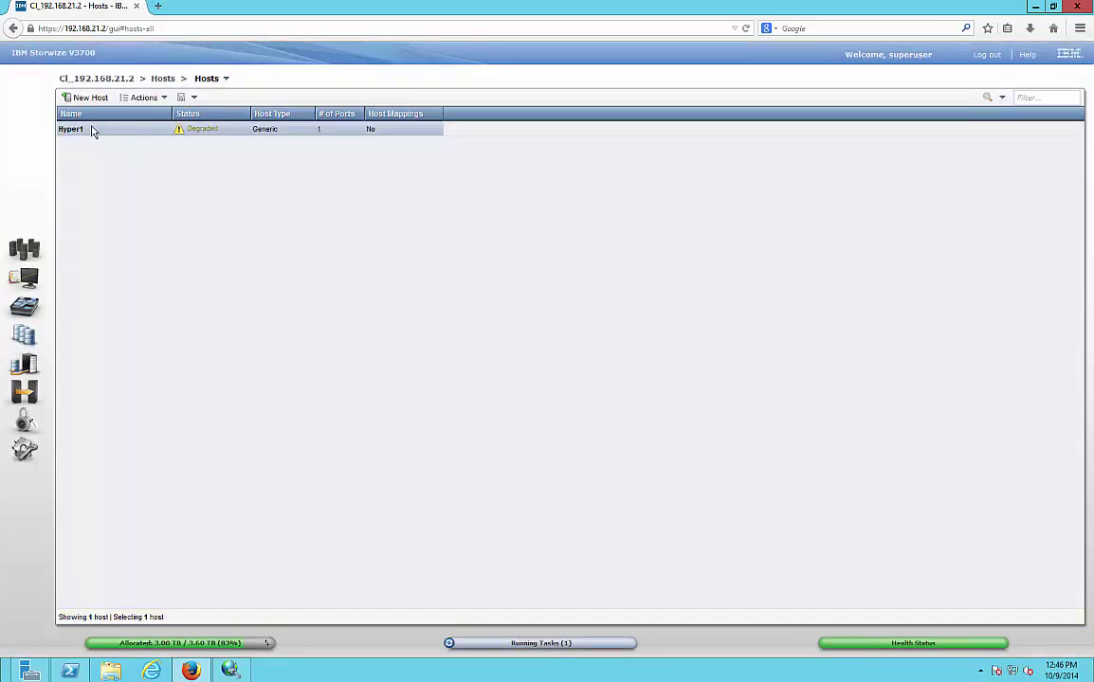
{"action": "left_click", "coordinate": [144, 97]}
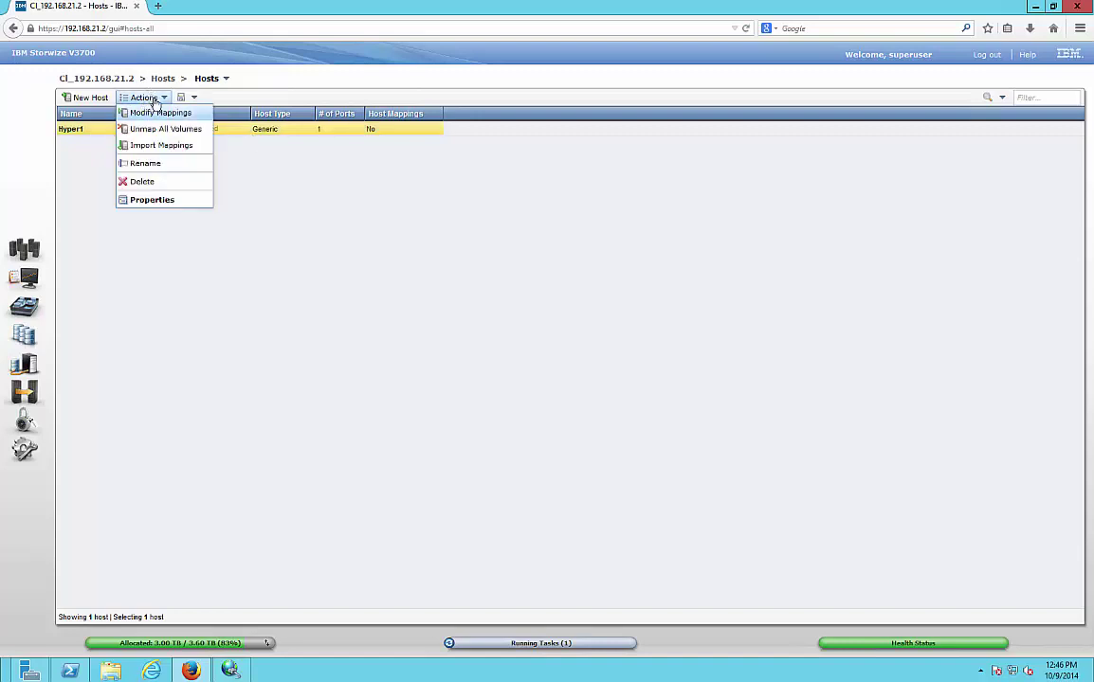
{"action": "left_click", "coordinate": [157, 113]}
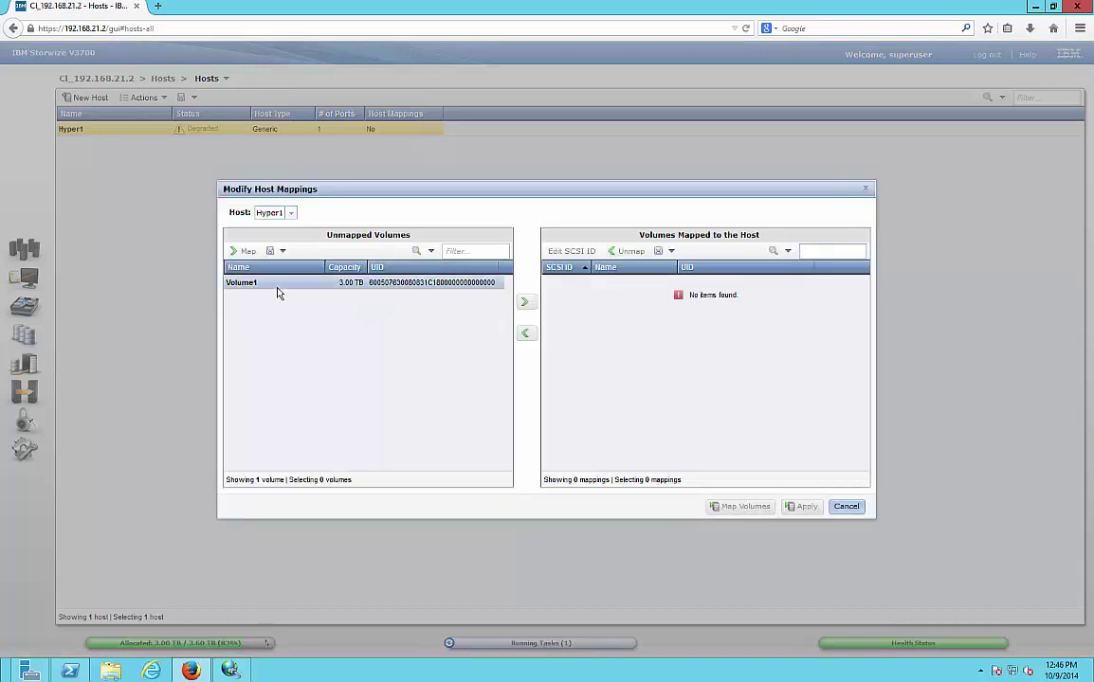
{"action": "left_click", "coordinate": [282, 290]}
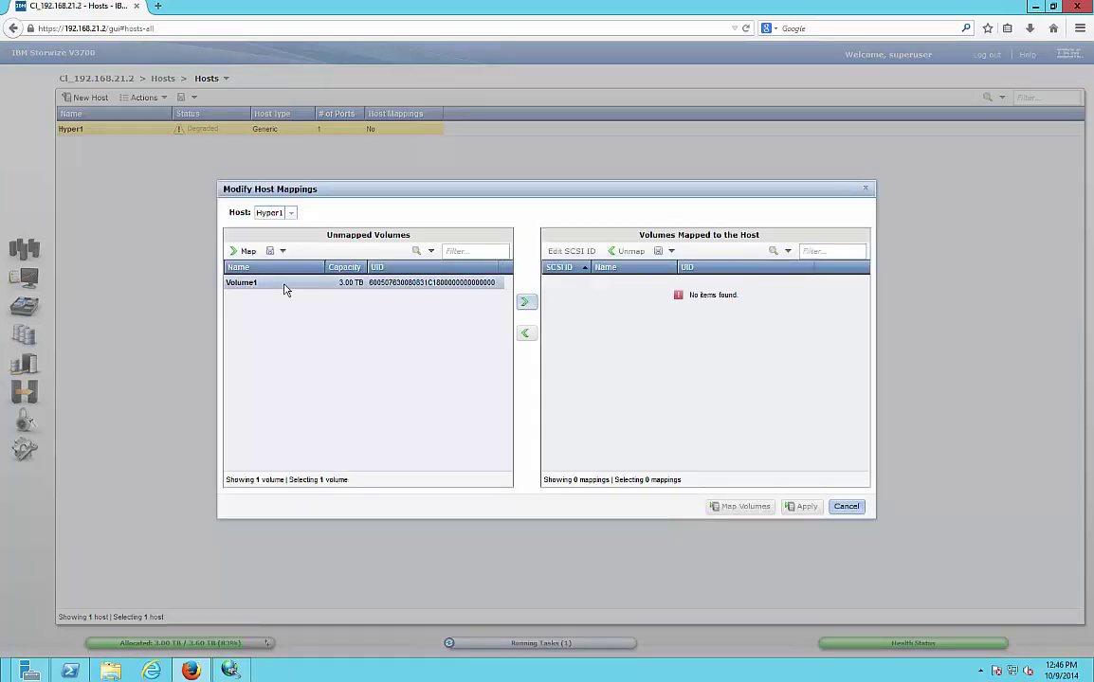
{"action": "left_click", "coordinate": [525, 303]}
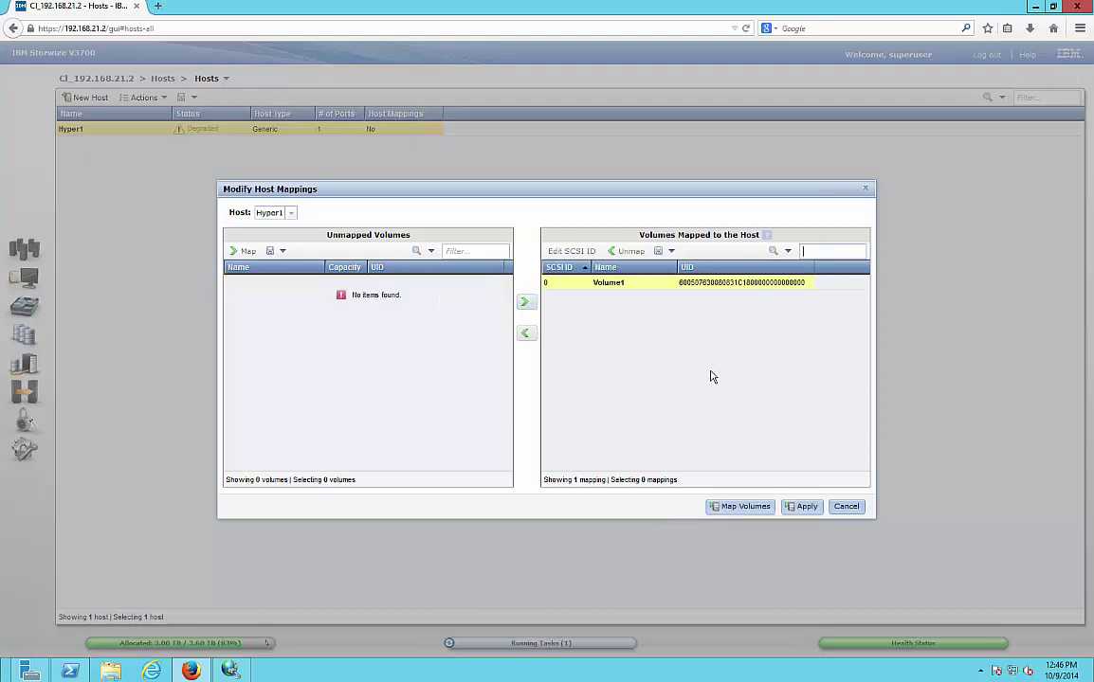
{"action": "left_click", "coordinate": [806, 506]}
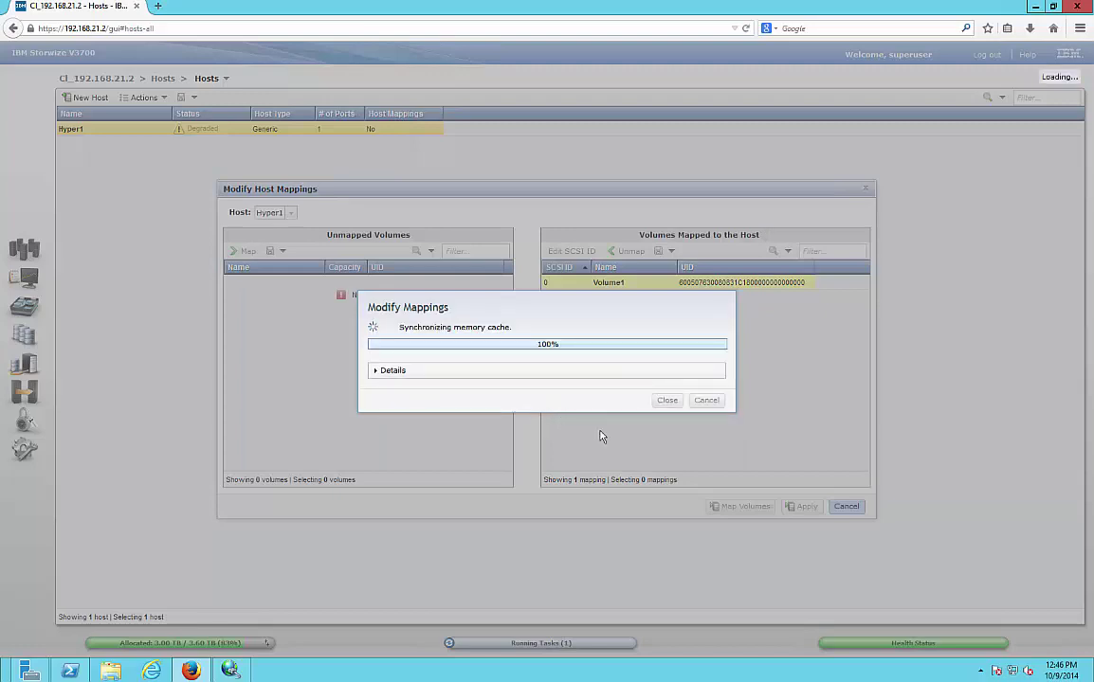
{"action": "left_click", "coordinate": [664, 401]}
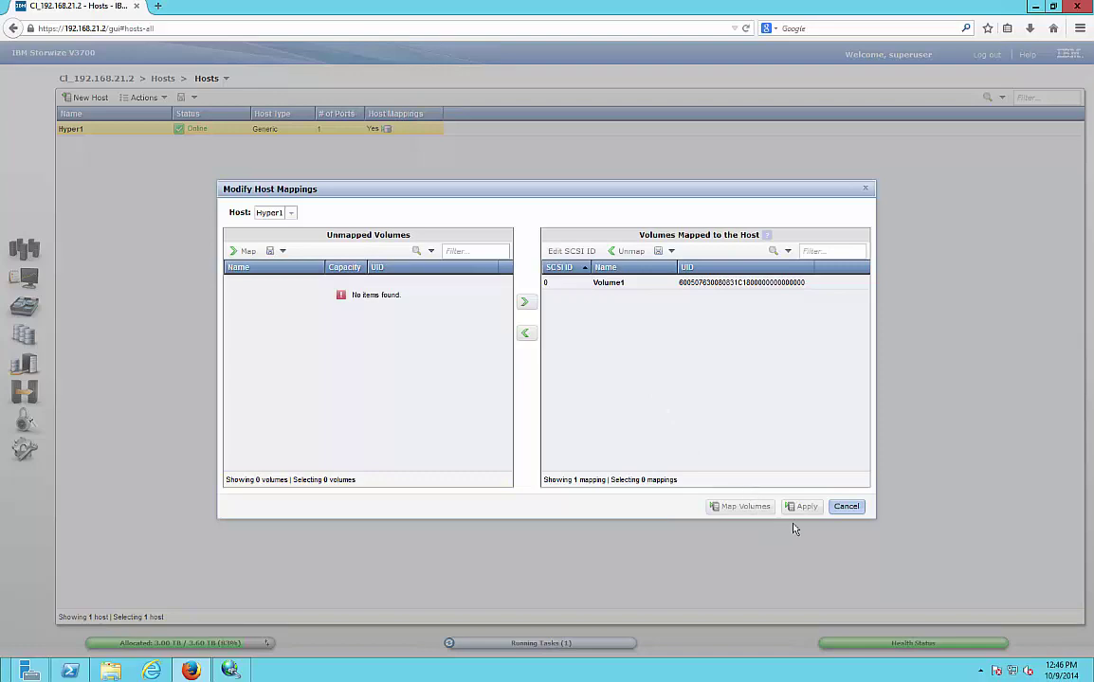
{"action": "left_click", "coordinate": [846, 508]}
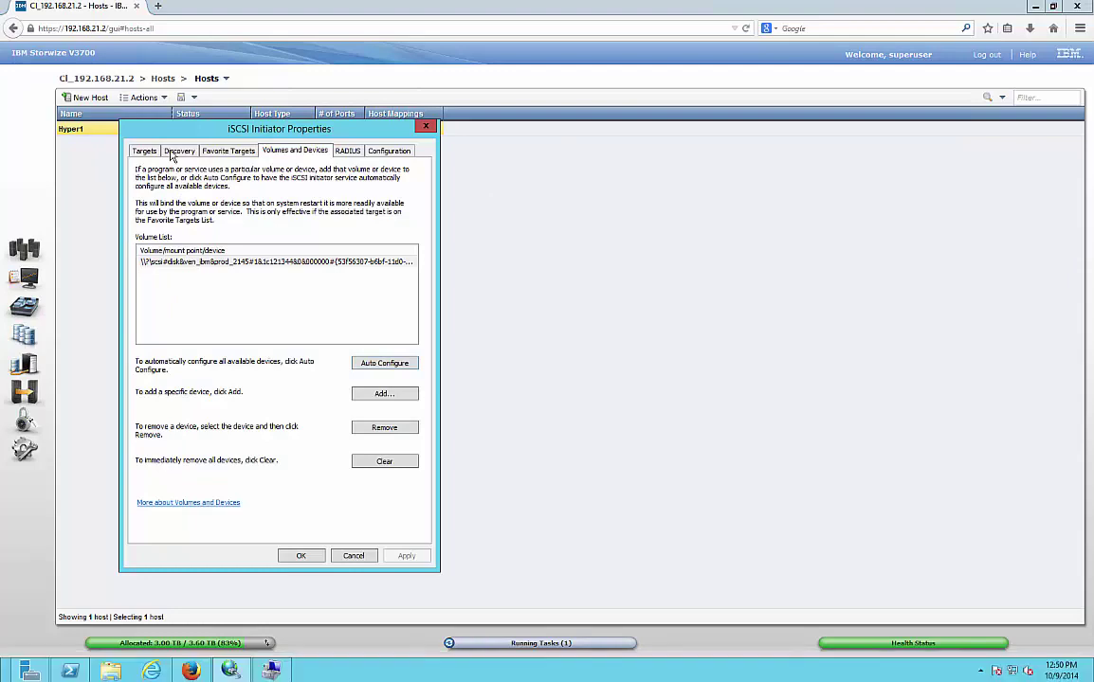
Examine the iSCSI initiator's target portals and the status of the discovered node1 and node2 targets
{"action": "left_click", "coordinate": [175, 151]}
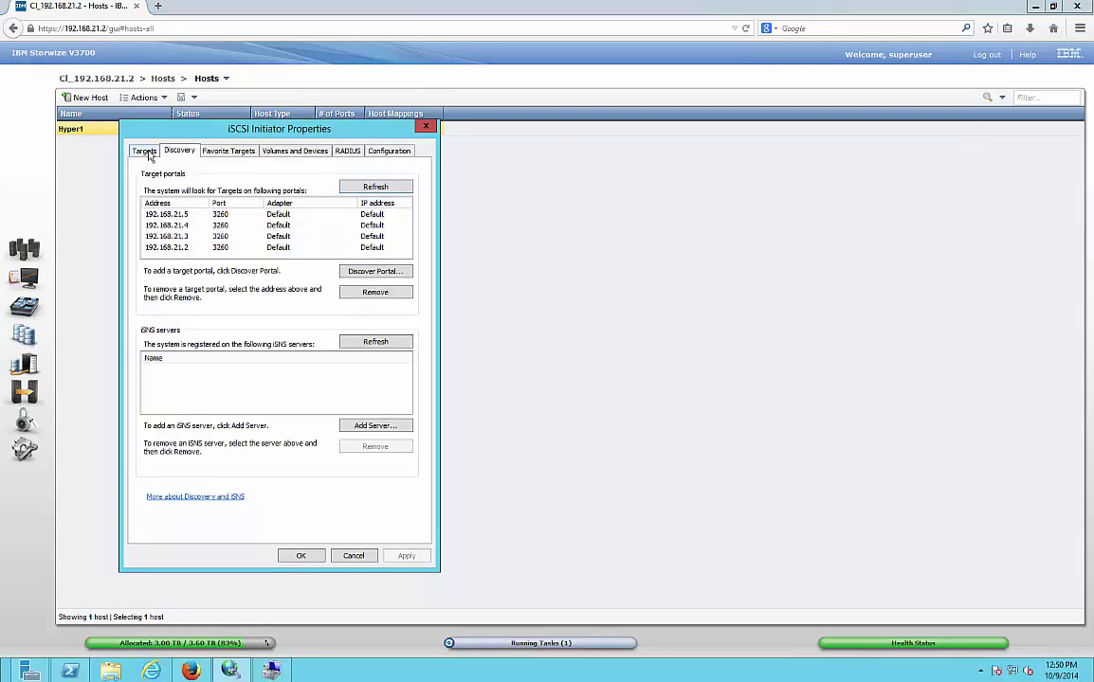
{"action": "left_click", "coordinate": [145, 152]}
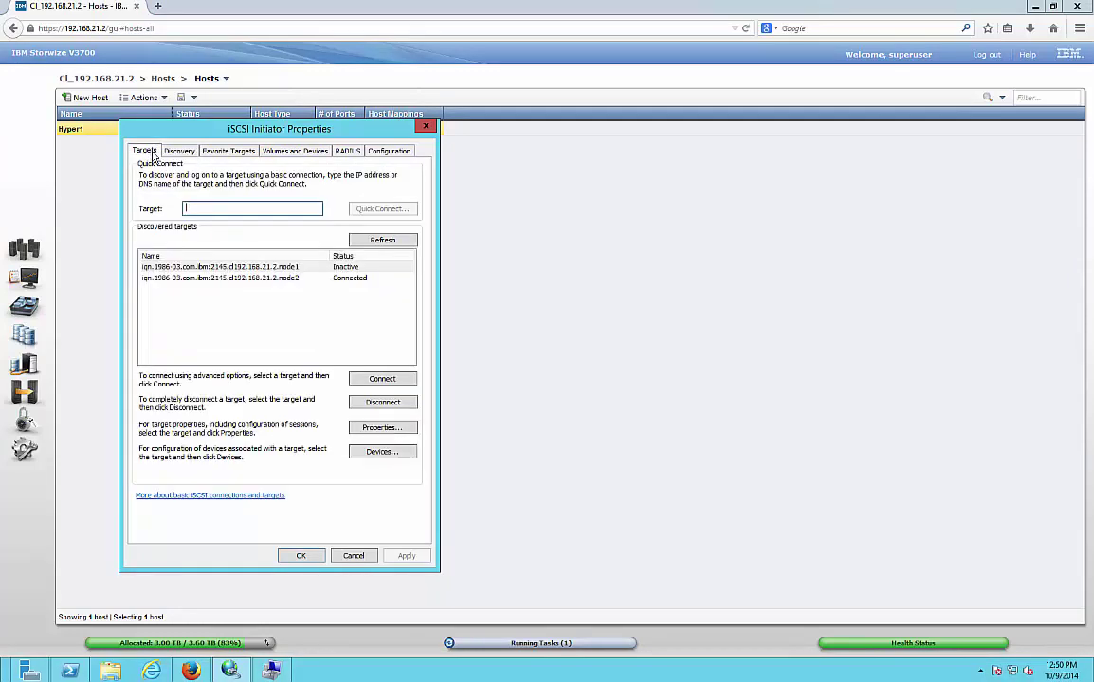
{"action": "left_click", "coordinate": [195, 269]}
{"action": "left_click", "coordinate": [201, 278]}
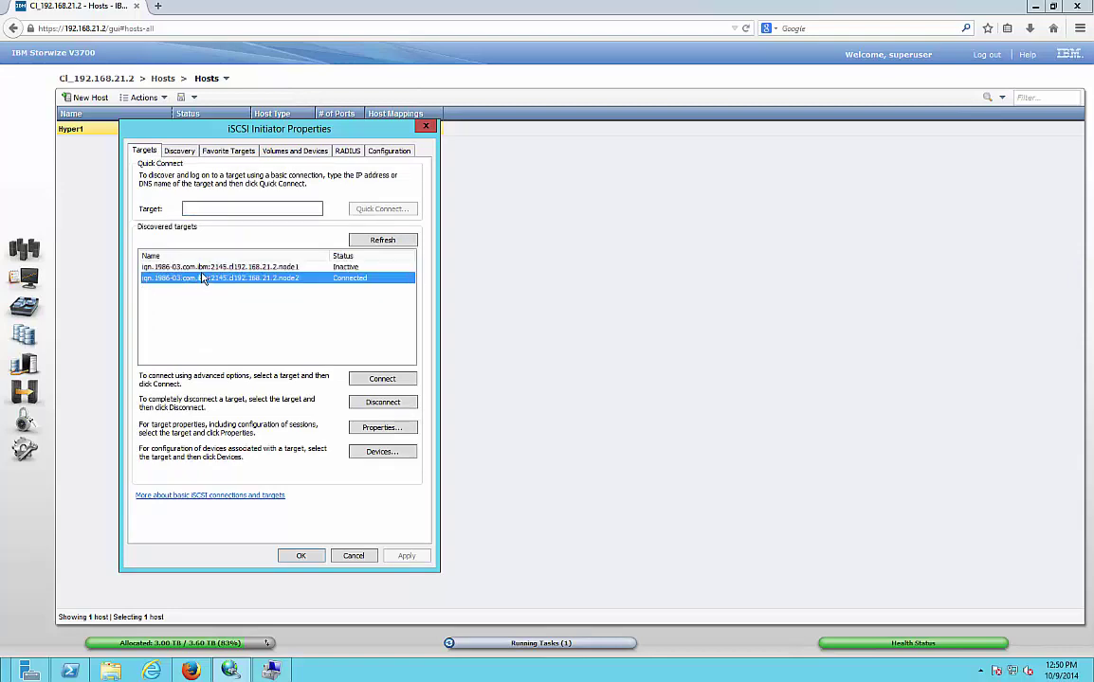
Review the iSCSI initiator's discovered targets, target portals, favorite targets and volume list, and accept the initiator properties
{"action": "left_click", "coordinate": [201, 267]}
{"action": "left_click", "coordinate": [203, 277]}
{"action": "left_click", "coordinate": [179, 150]}
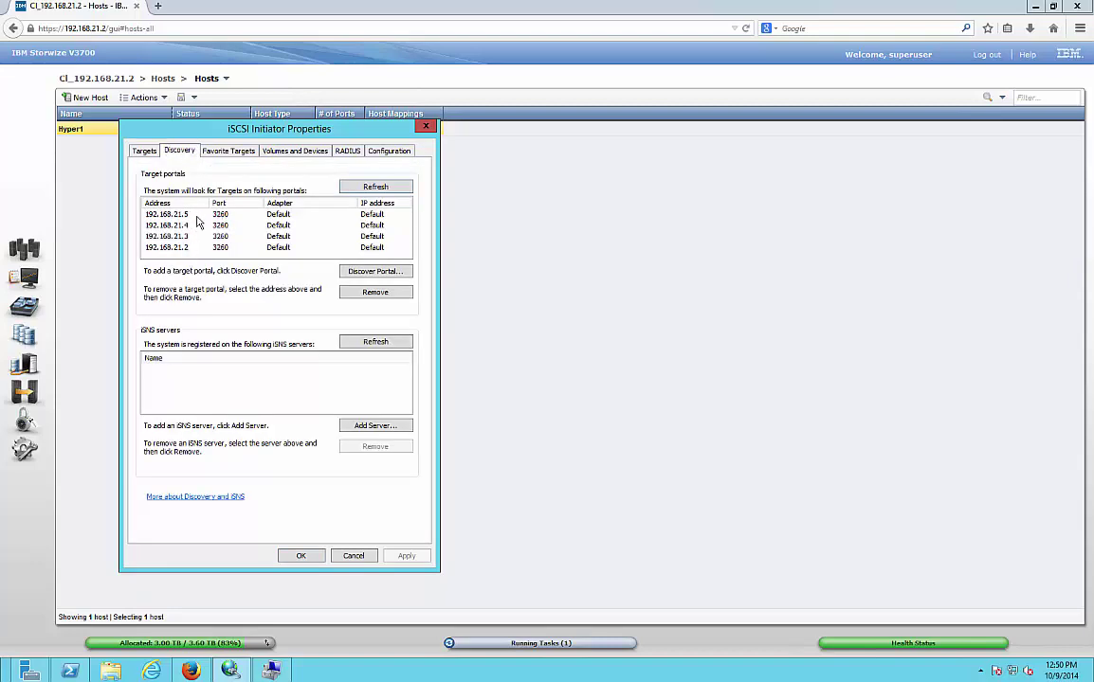
{"action": "left_click", "coordinate": [234, 152]}
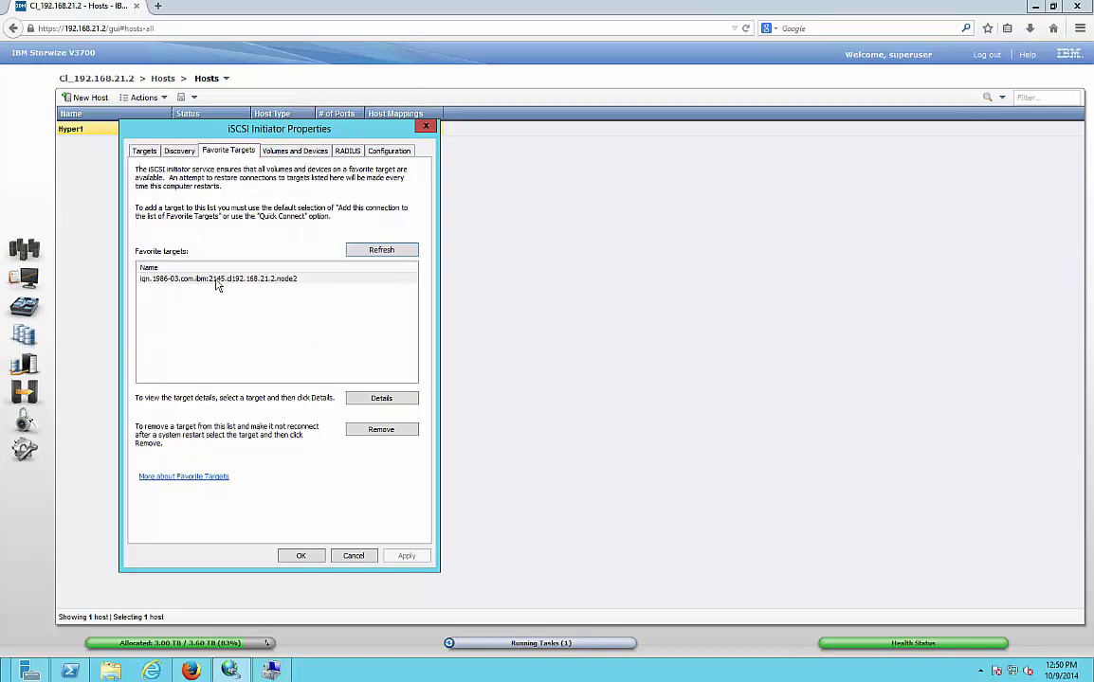
{"action": "left_click", "coordinate": [282, 152]}
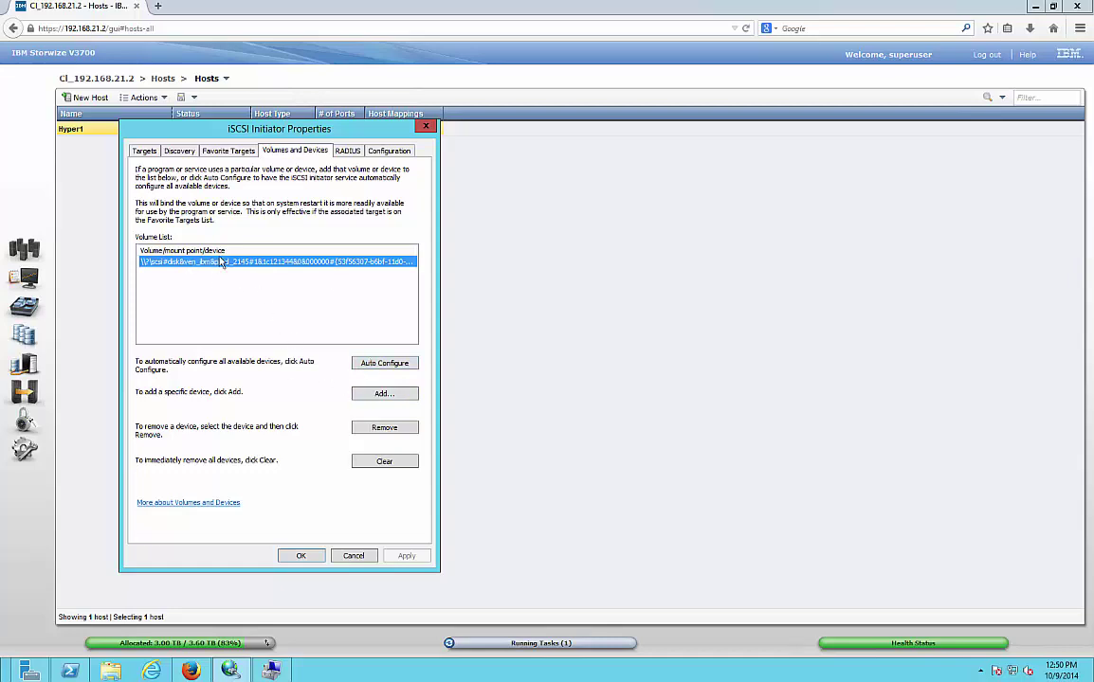
{"action": "left_click", "coordinate": [301, 555]}
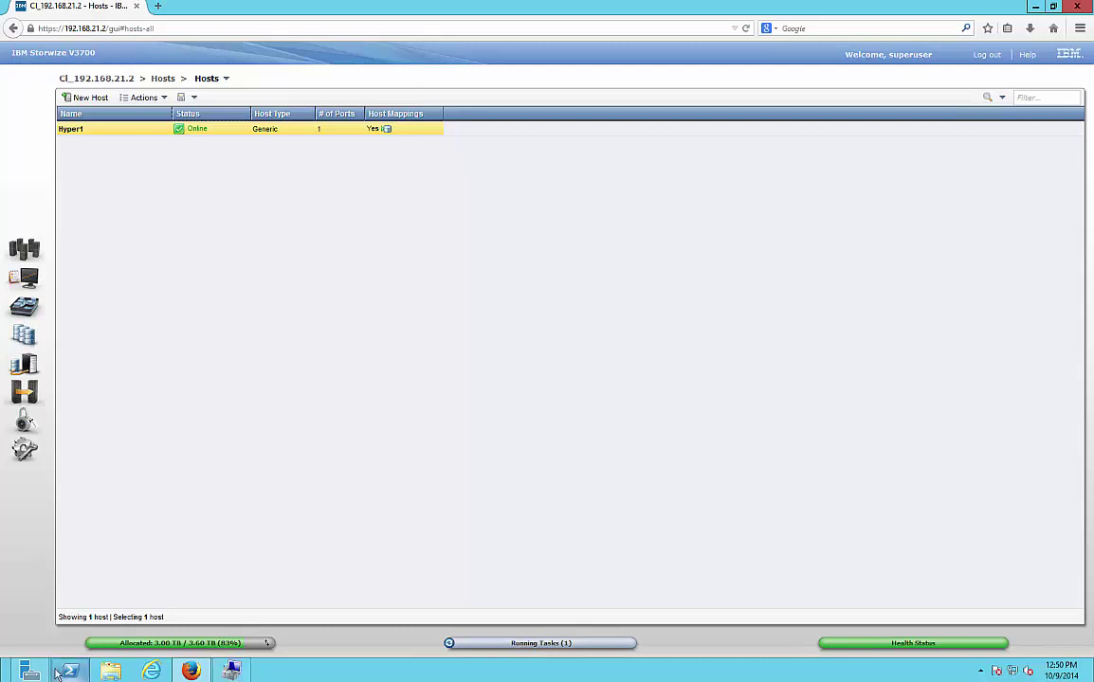
Switch to Disk Management in Computer Management and bring the 3072 GB Disk 1 online
{"action": "left_click", "coordinate": [231, 671]}
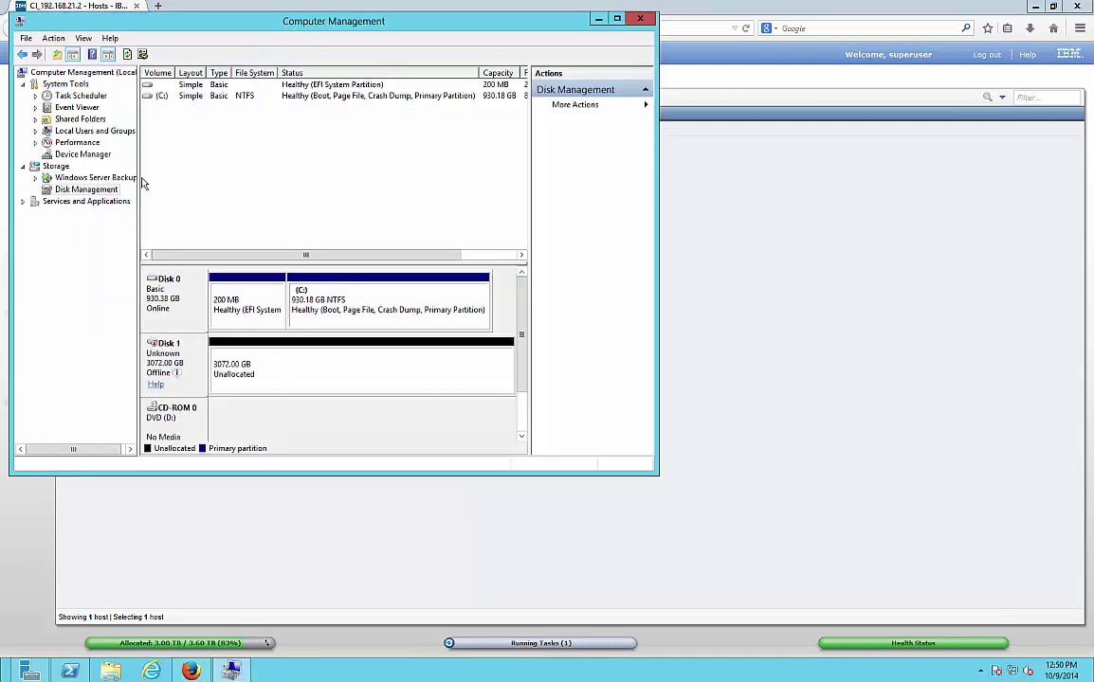
{"action": "left_click", "coordinate": [76, 176]}
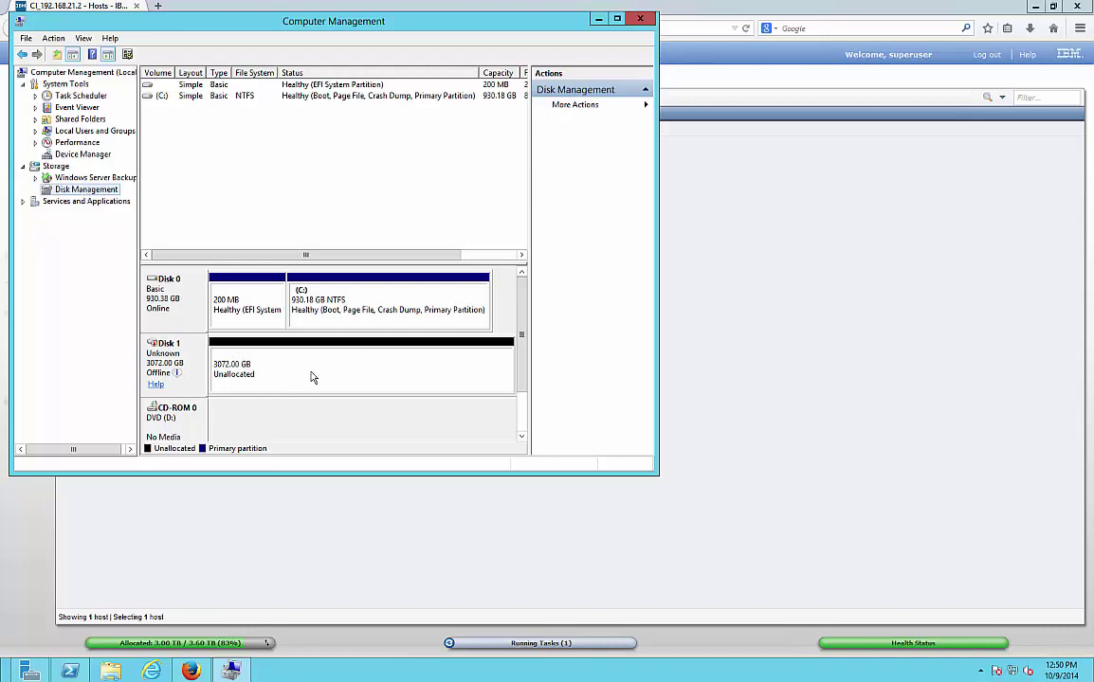
{"action": "left_click", "coordinate": [175, 356]}
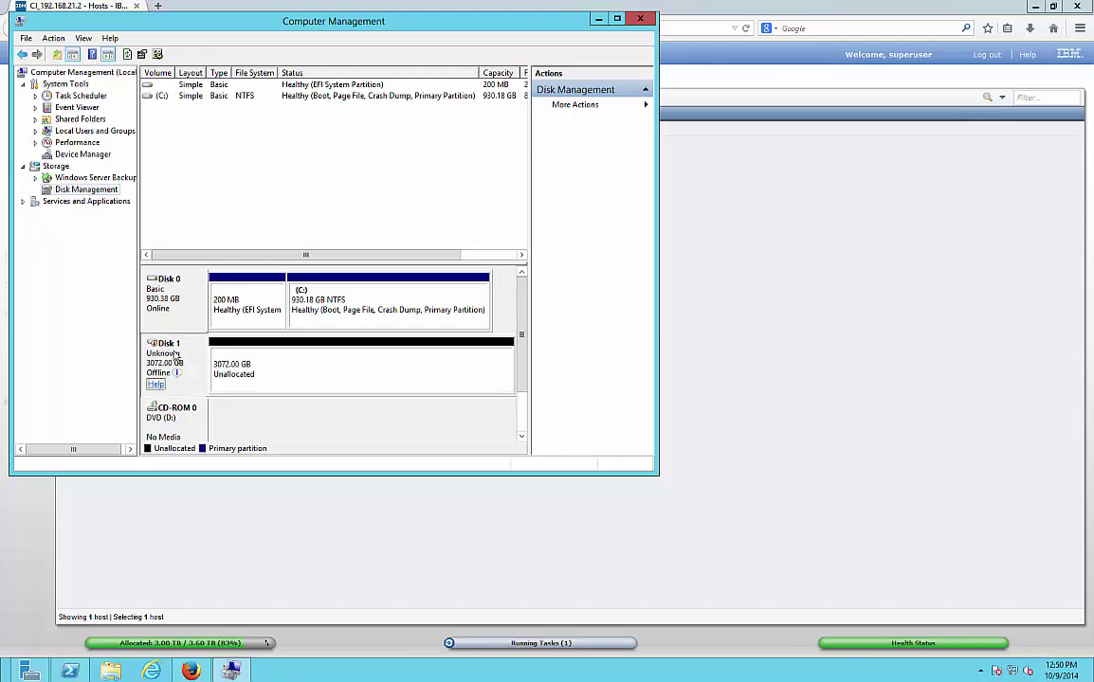
{"action": "right_click", "coordinate": [176, 355]}
{"action": "left_click", "coordinate": [185, 364]}
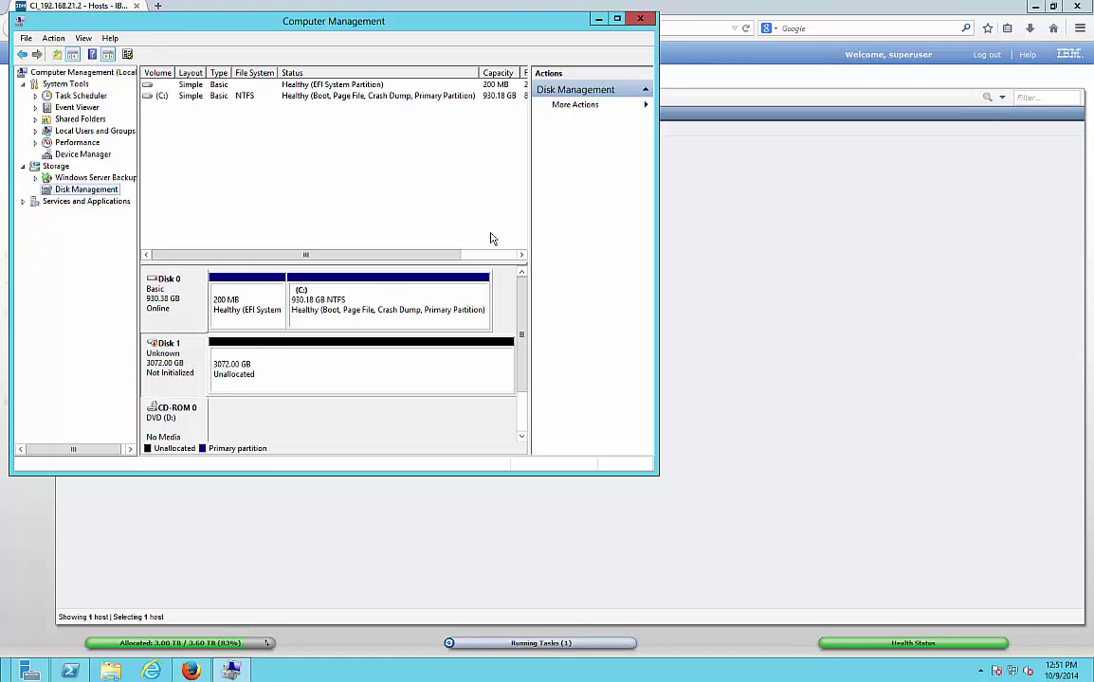
Initialize Disk 1 with the GPT (GUID Partition Table) partition style
{"action": "right_click", "coordinate": [175, 353]}
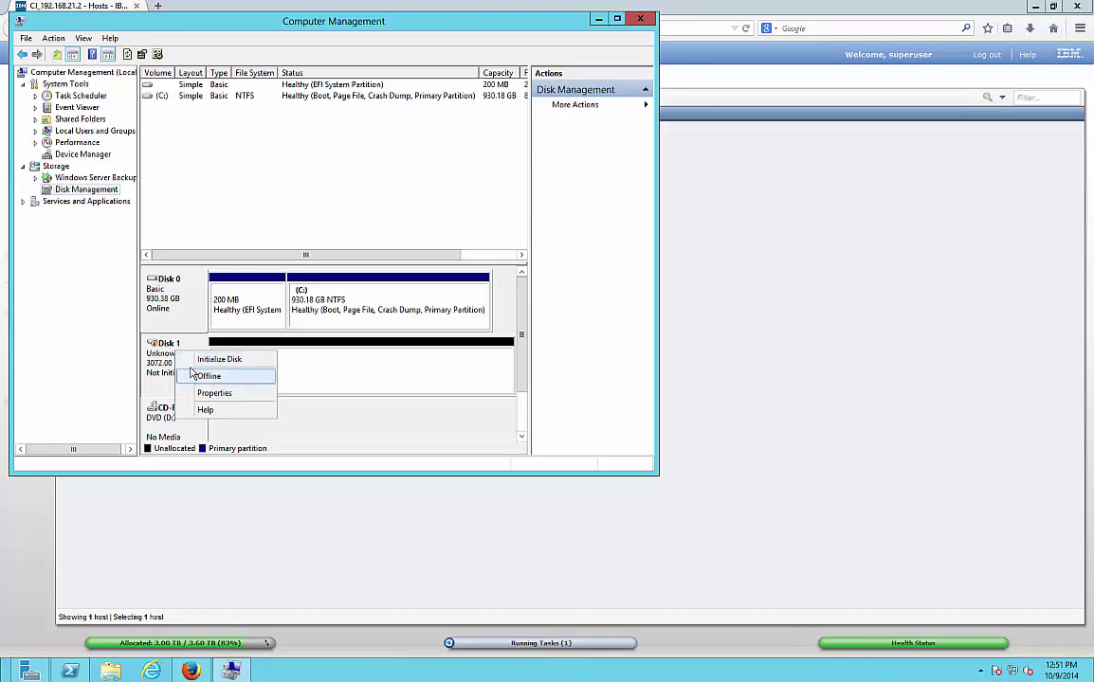
{"action": "left_click", "coordinate": [199, 359]}
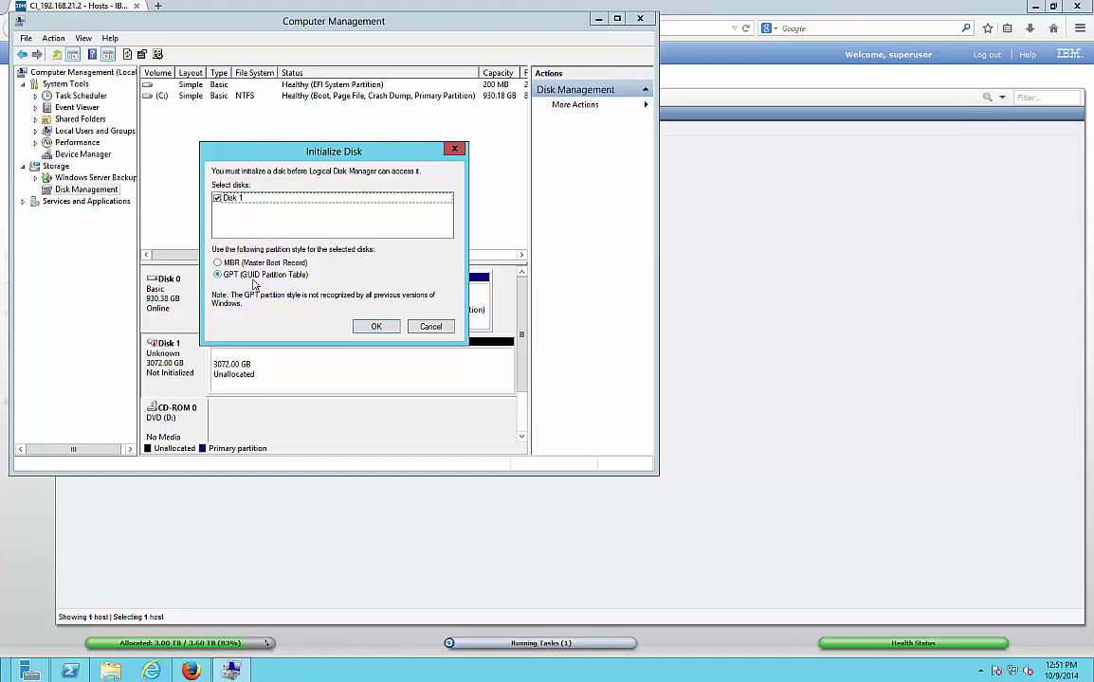
{"action": "left_click", "coordinate": [376, 326]}
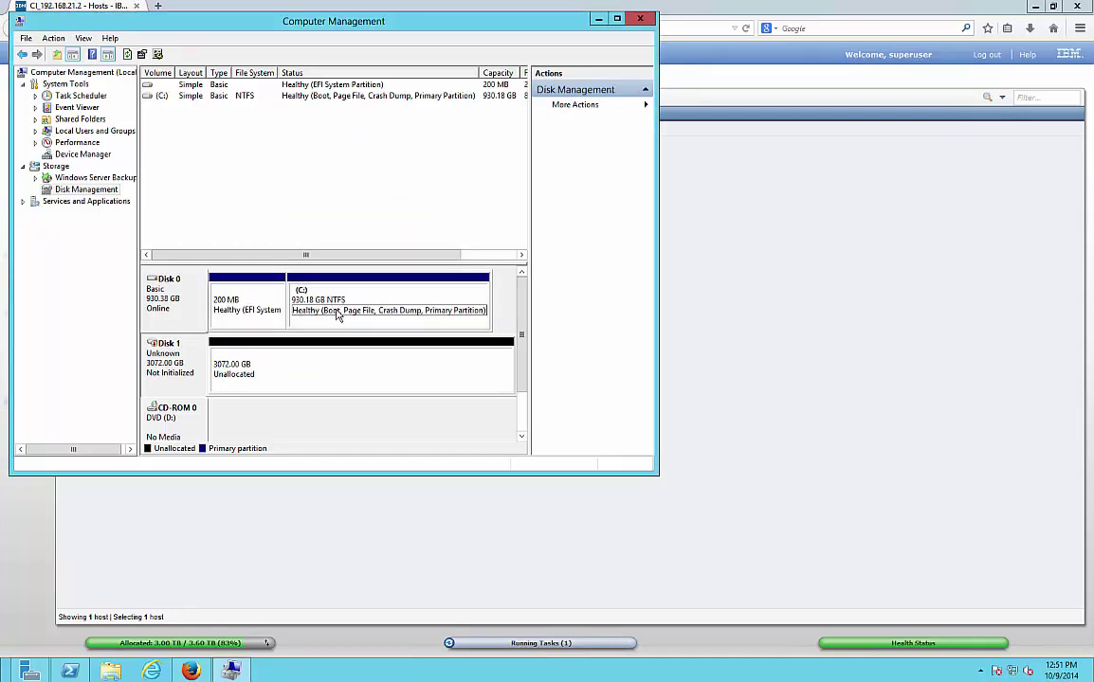
Create a 3145598 MB simple volume on Disk 1 with drive letter E, quick-formatted as NTFS with default allocation and label New Volume
{"action": "right_click", "coordinate": [317, 371]}
{"action": "left_click", "coordinate": [332, 375]}
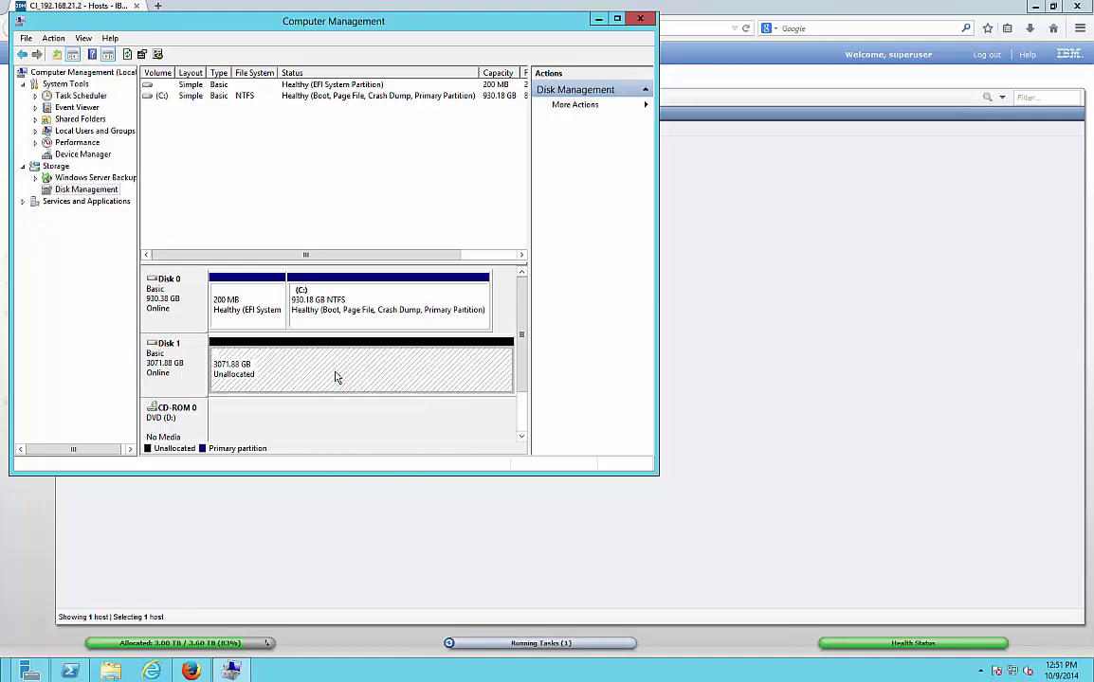
{"action": "left_click", "coordinate": [393, 319]}
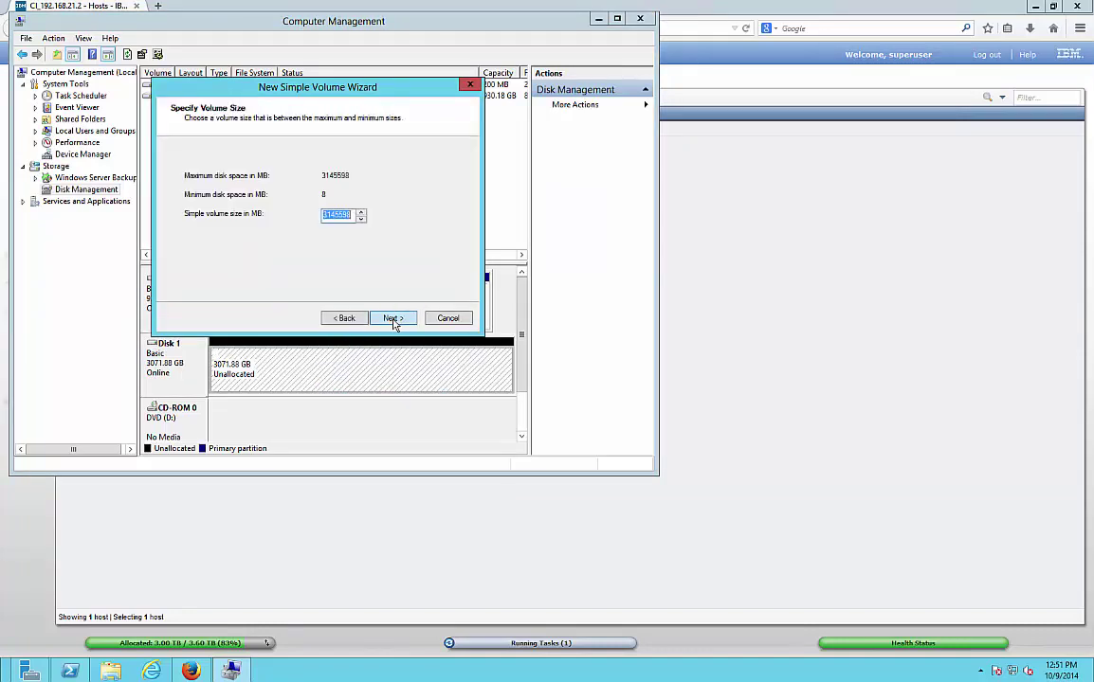
{"action": "left_click", "coordinate": [393, 319]}
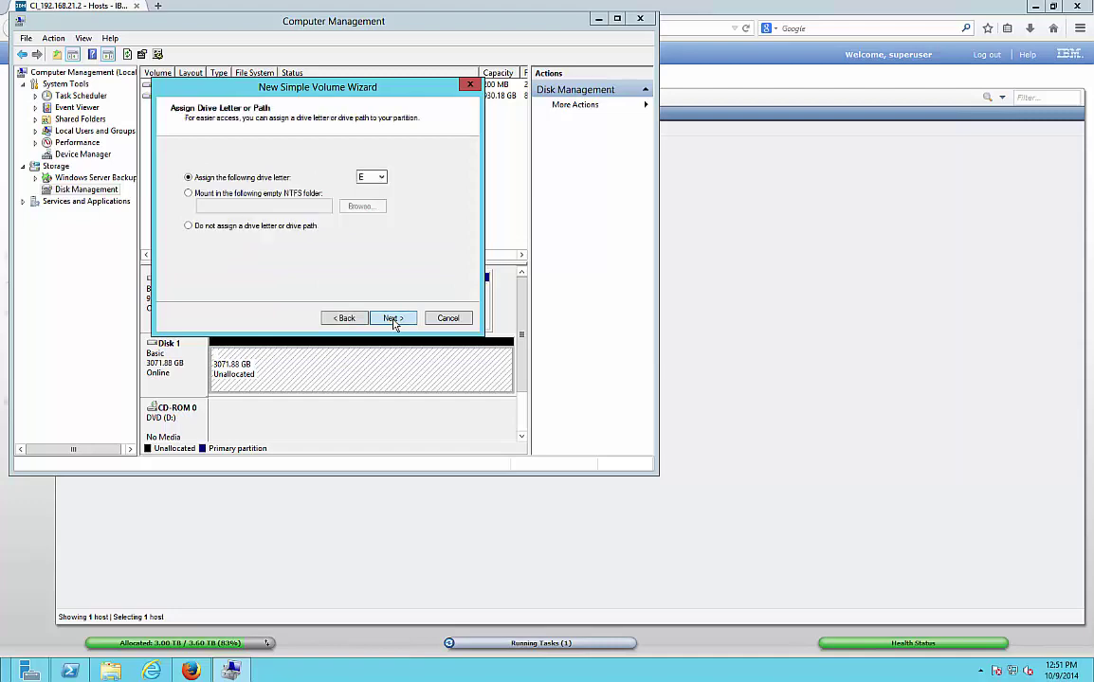
{"action": "left_click", "coordinate": [393, 319]}
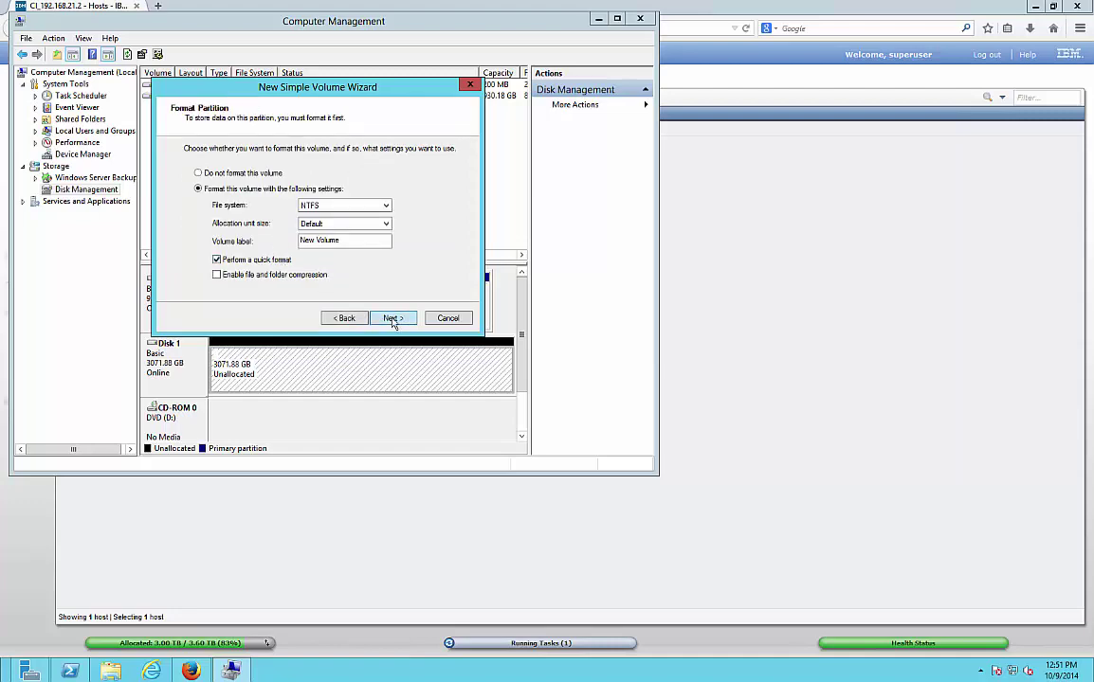
{"action": "left_click", "coordinate": [393, 319]}
{"action": "left_click", "coordinate": [394, 319]}
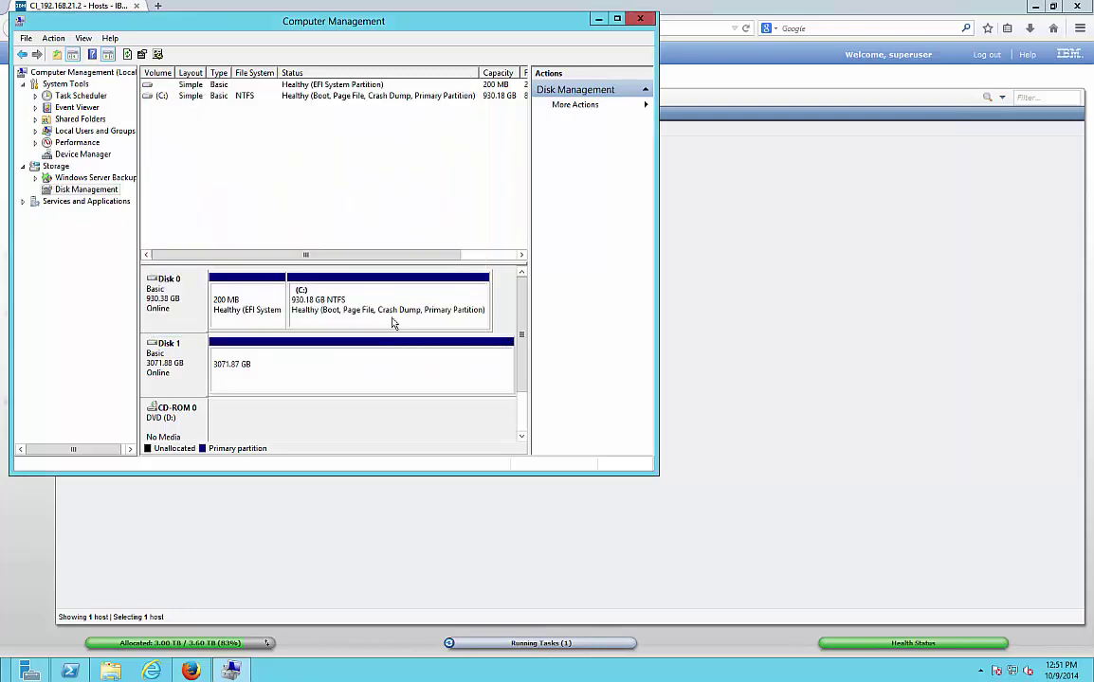
{"action": "left_click", "coordinate": [266, 377]}
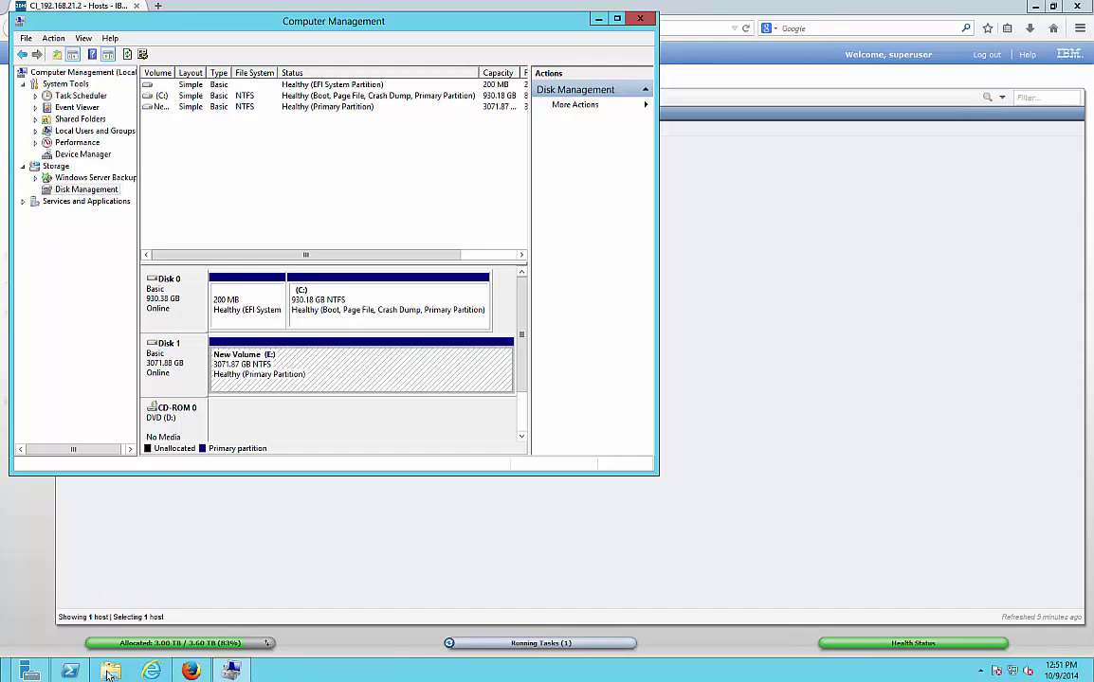
Switch to File Explorer, examine the contents of New Volume (E:) and return to the Computer view to check its capacity
{"action": "left_click", "coordinate": [258, 345]}
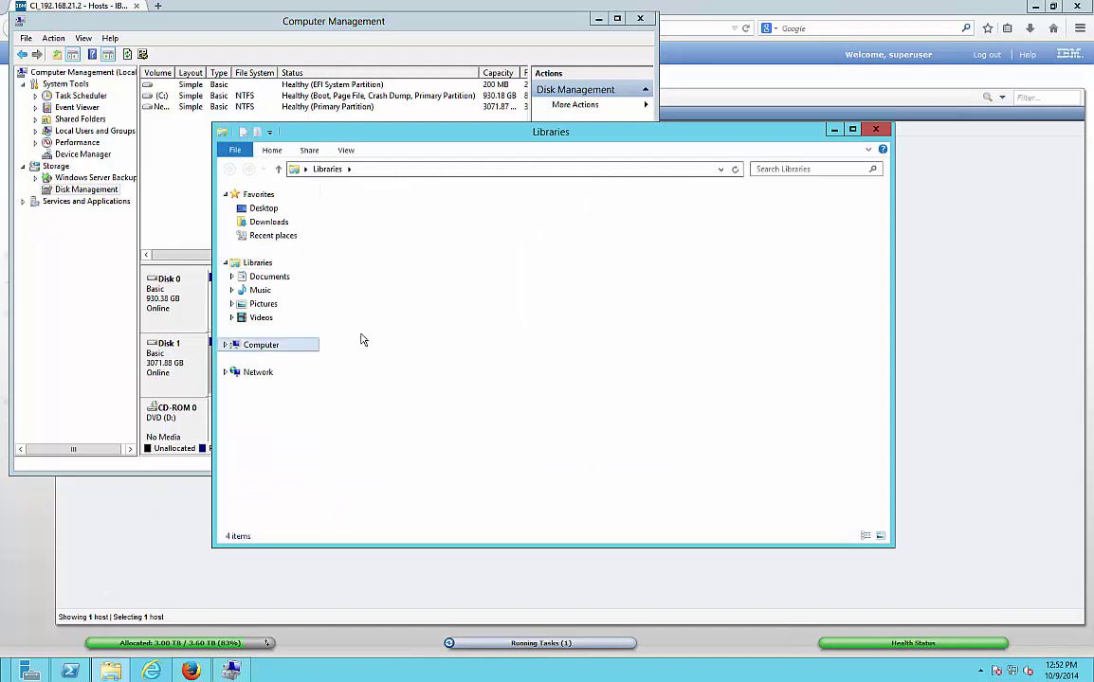
{"action": "double_click", "coordinate": [559, 217]}
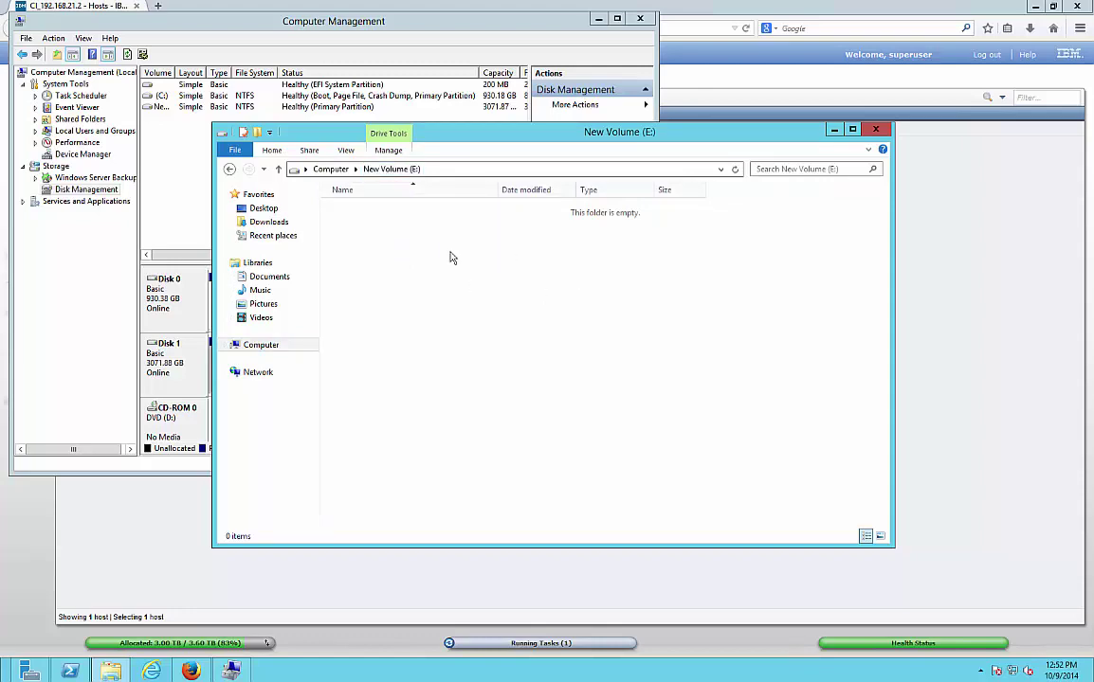
{"action": "left_click", "coordinate": [347, 169]}
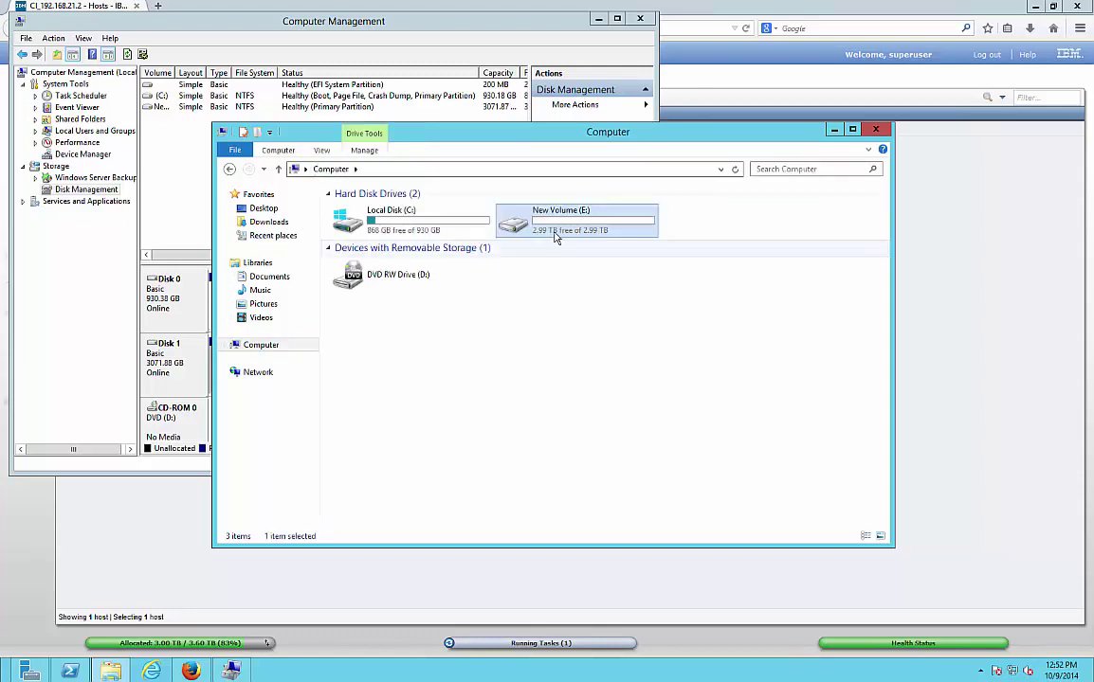